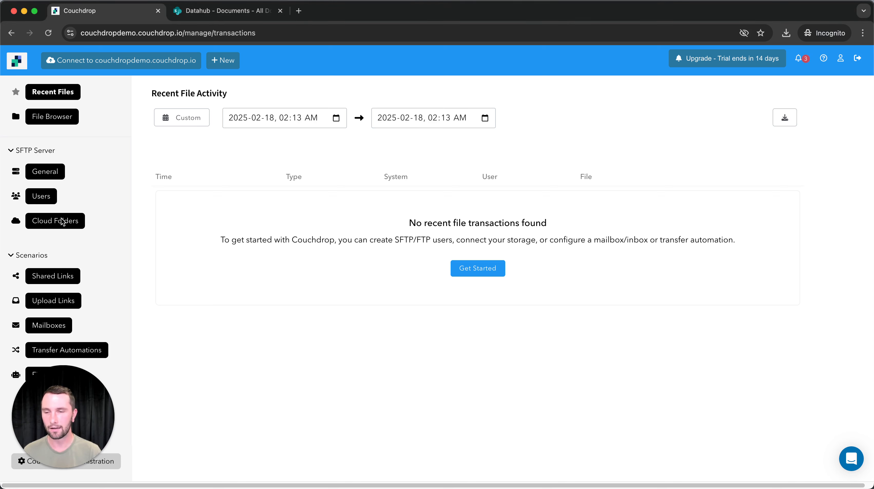
- Add a new Sharepoint storage integration to the SFTP server's cloud folders
left_click(61, 221)
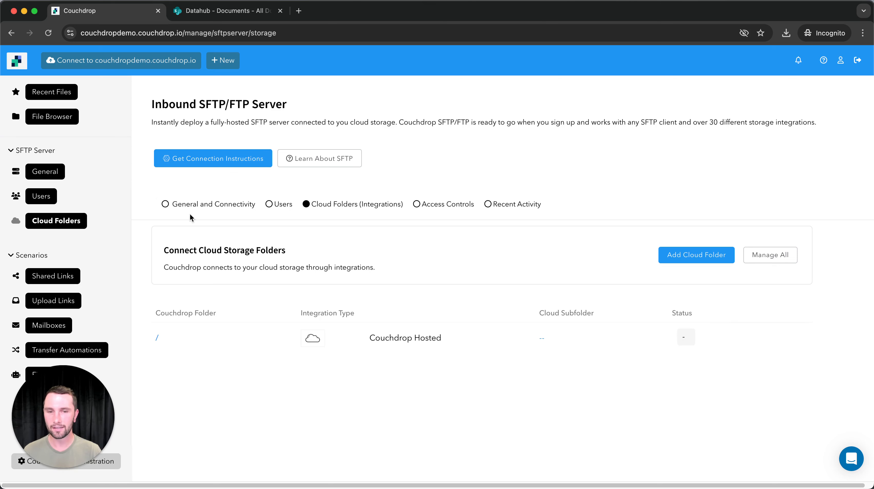
left_click(689, 257)
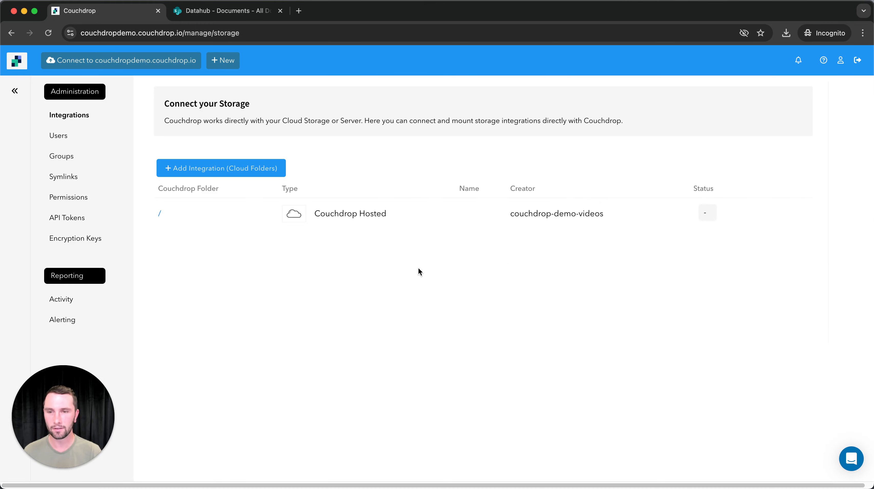
left_click(196, 171)
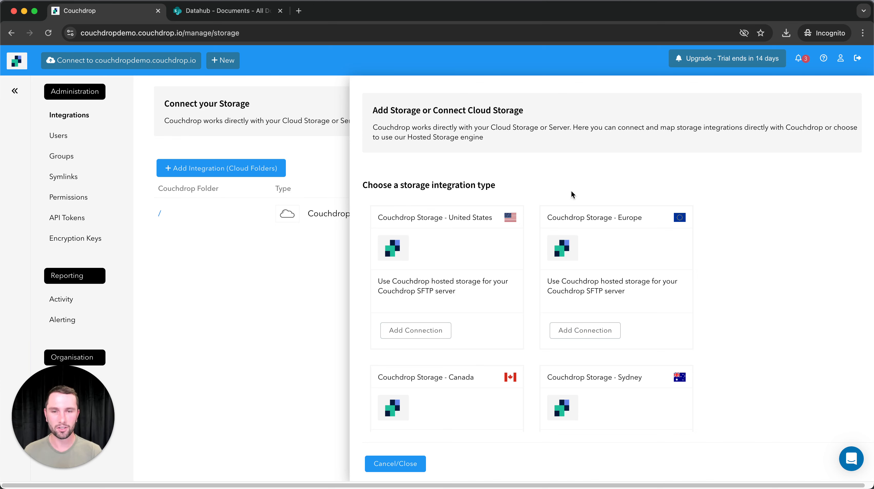
scroll(529, 226, "down", 2)
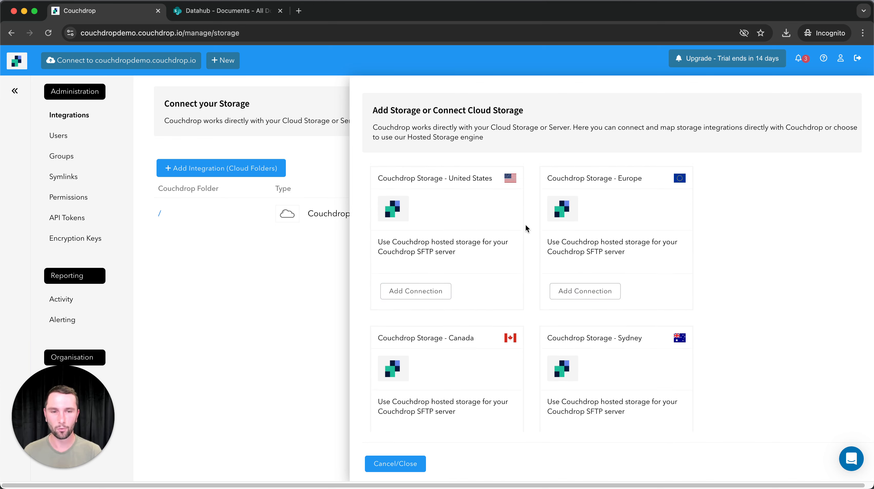
scroll(527, 226, "down", 5)
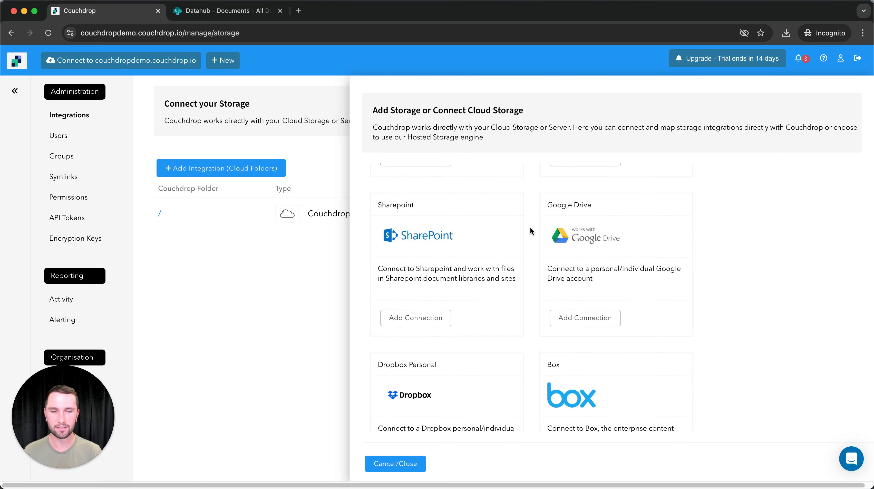
scroll(530, 227, "down", 7)
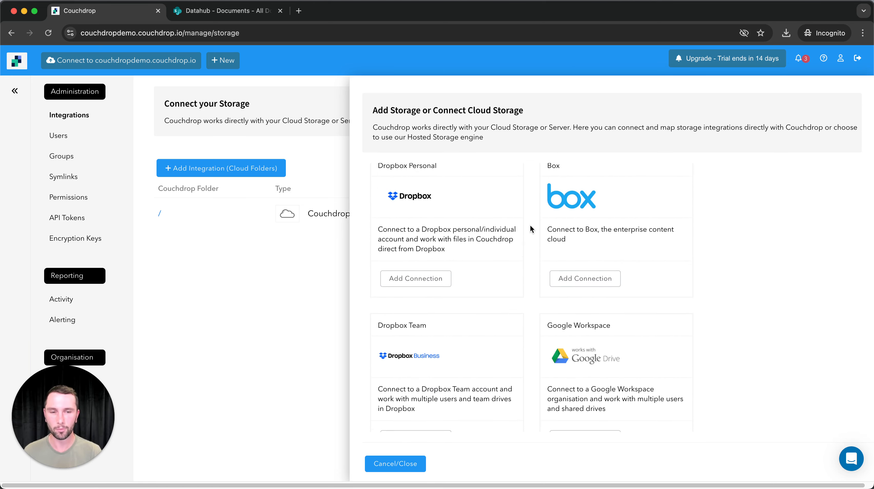
scroll(530, 229, "up", 7)
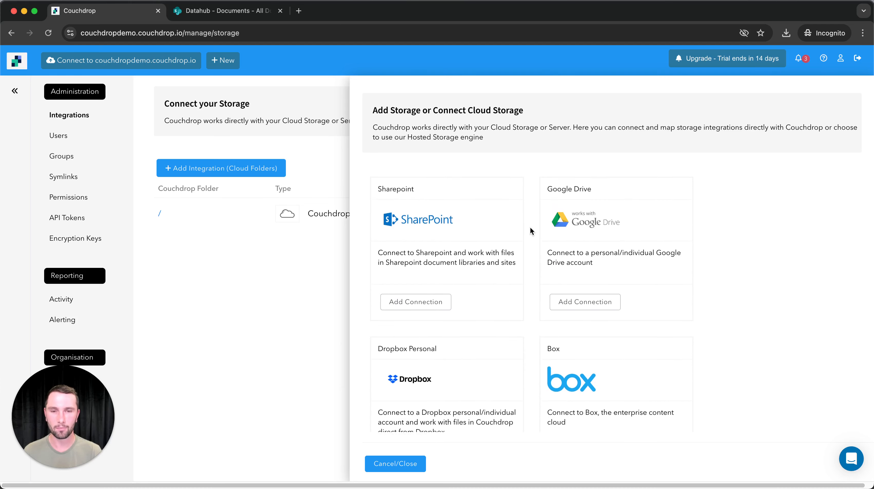
scroll(530, 229, "up", 4)
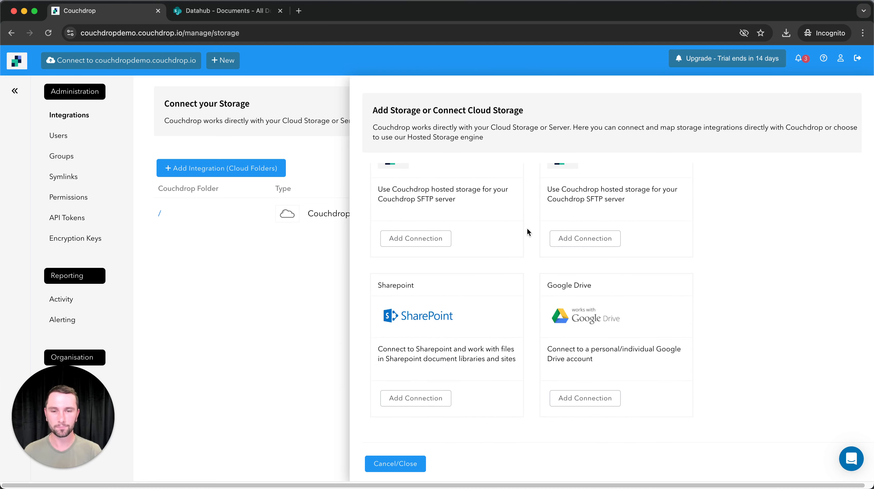
scroll(526, 236, "down", 3)
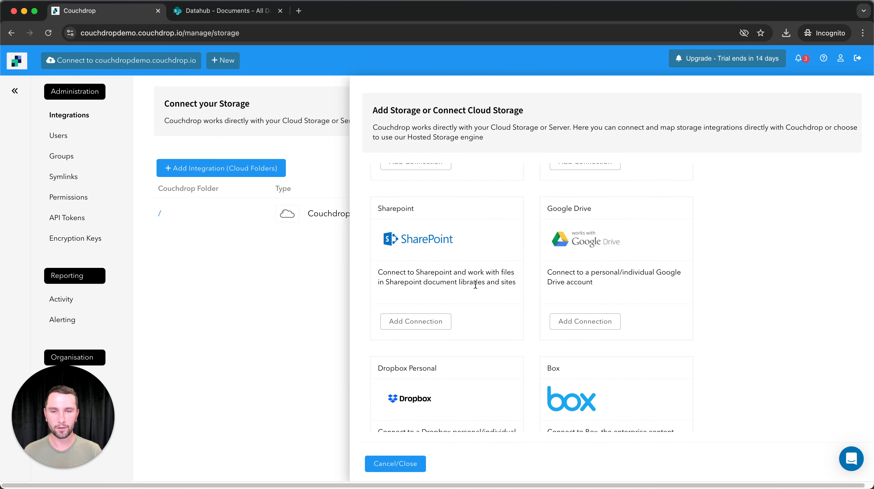
left_click(418, 325)
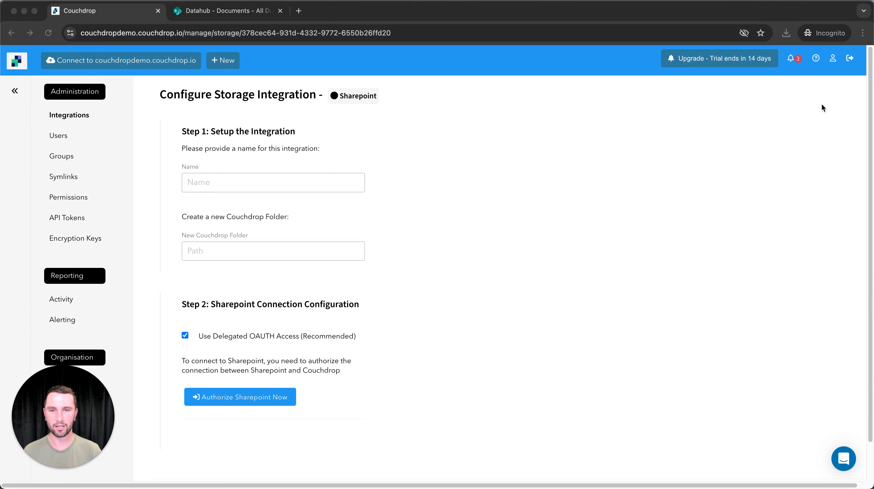
- Name the integration "Sharepoint SFTP" and set its new Couchdrop folder to /sharepoint
left_click(318, 186)
type("Sharepoint SFTP")
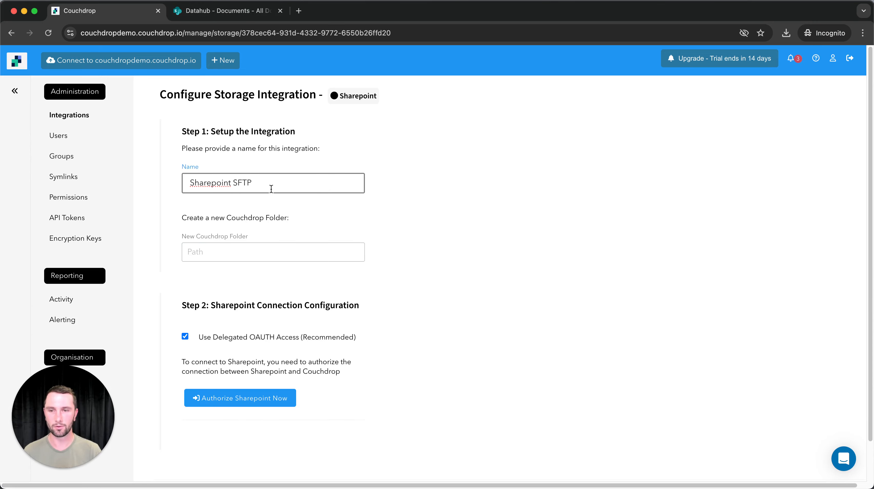
key("BackSpace")
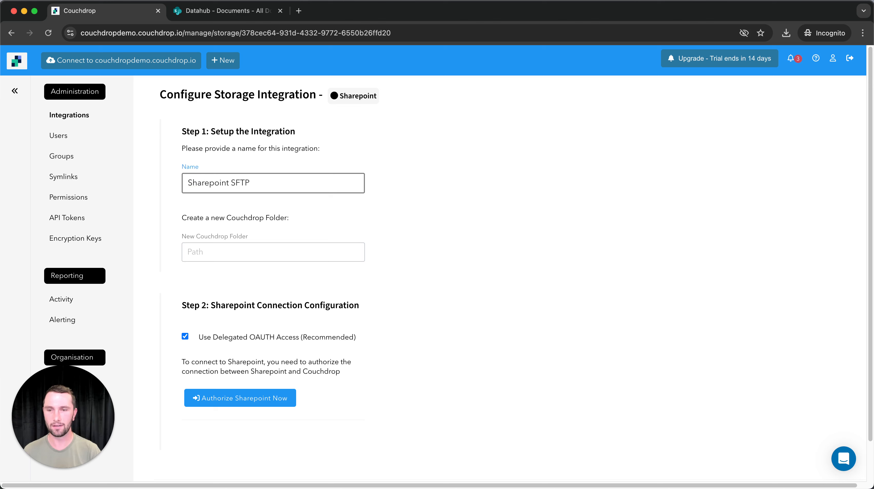
left_click(274, 255)
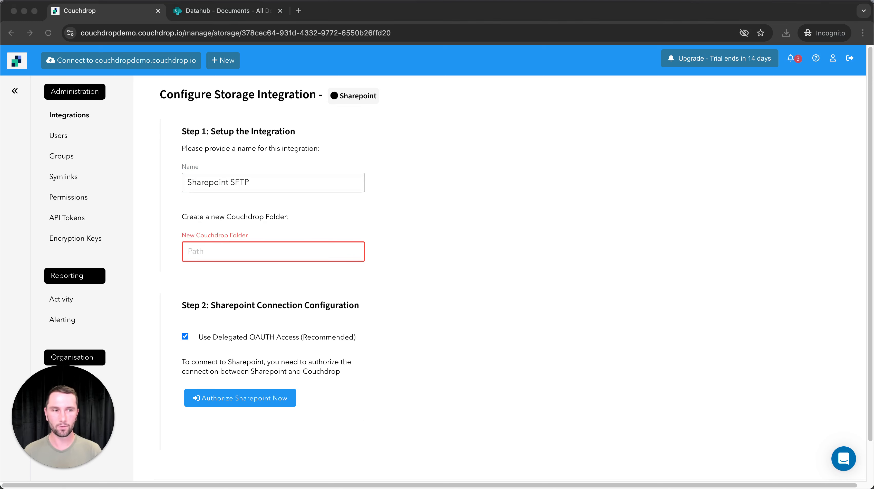
left_click(297, 250)
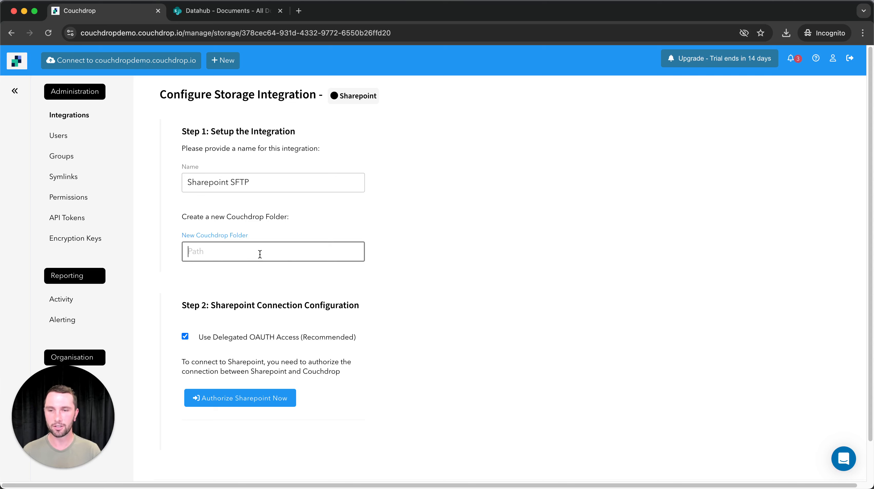
type("/sharepoint")
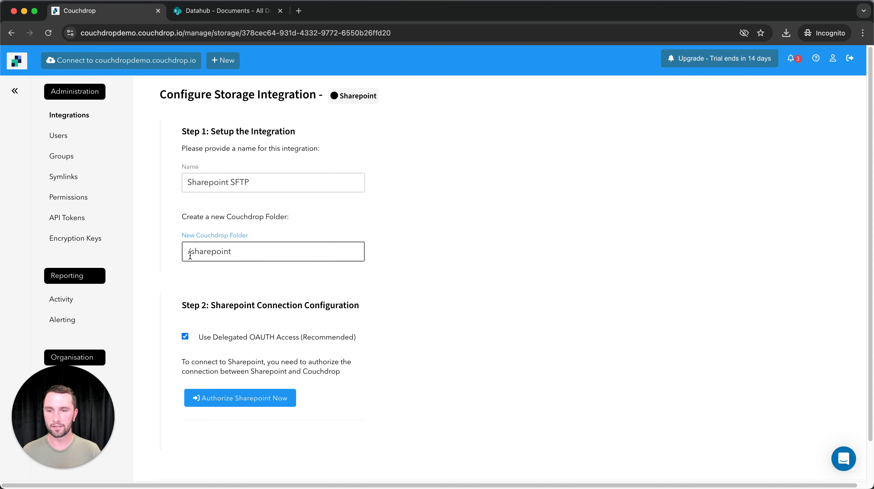
left_click(571, 257)
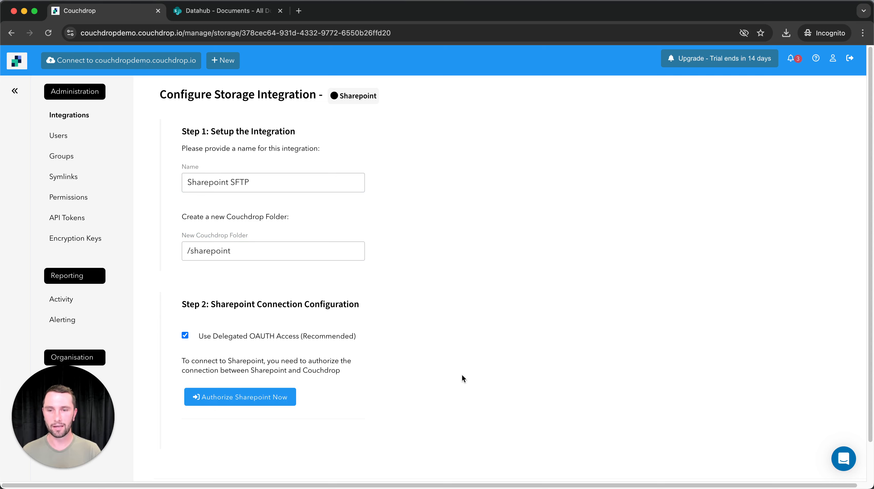
- Authorize the Sharepoint connection, accepting the requested Microsoft permissions with consent on behalf of the organization
left_click(259, 397)
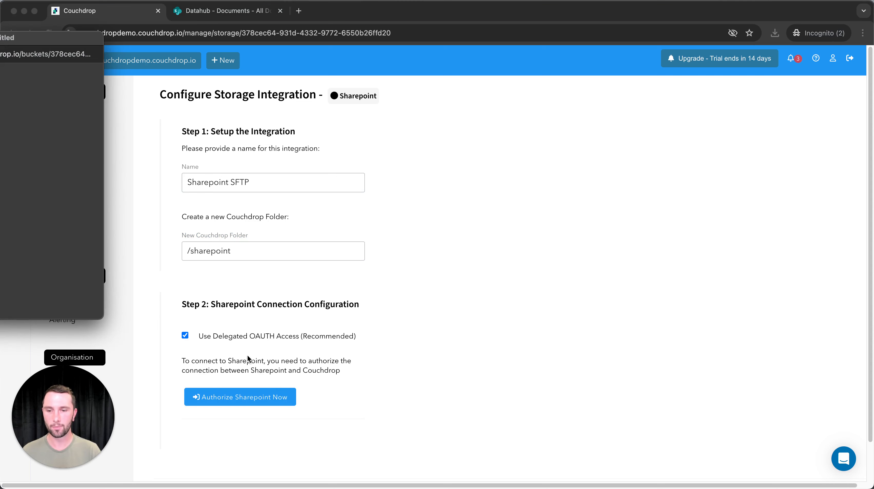
left_click_drag(52, 35, 470, 81)
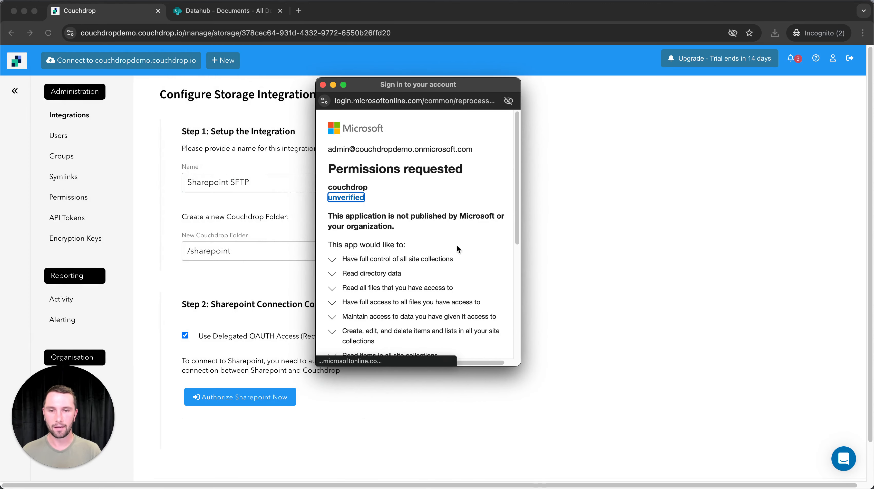
scroll(499, 240, "down", 2)
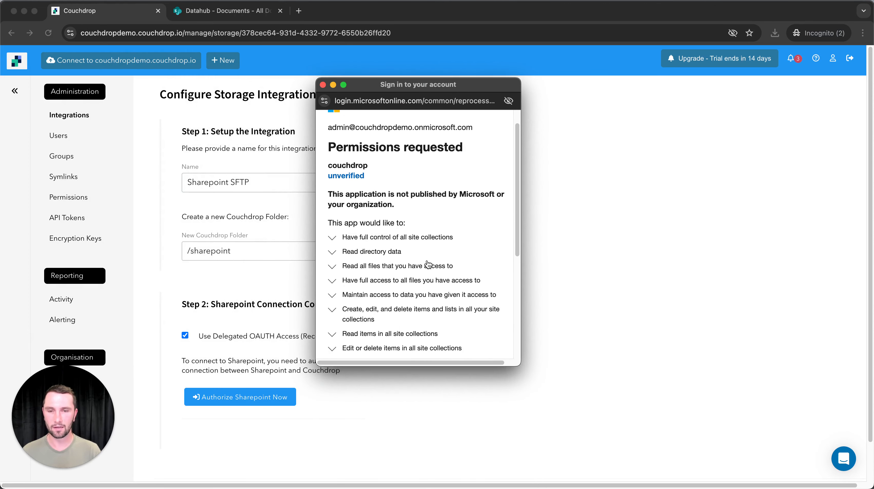
scroll(421, 236, "down", 6)
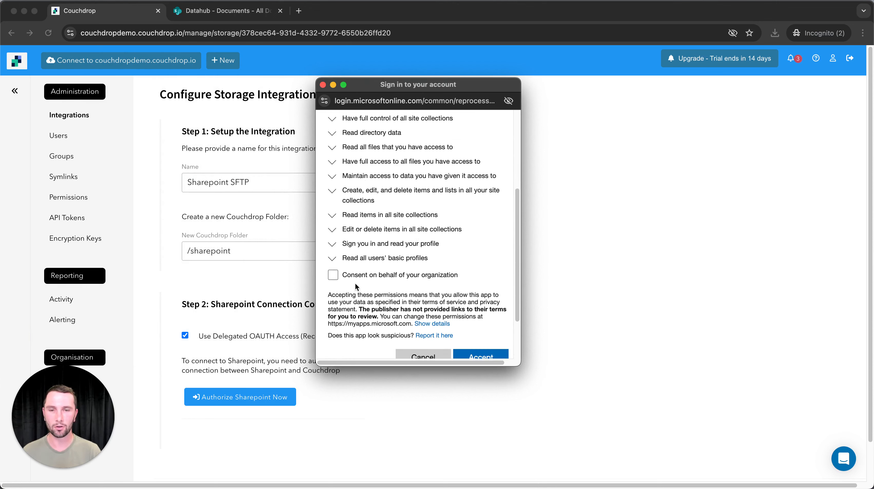
left_click(337, 276)
scroll(454, 270, "down", 2)
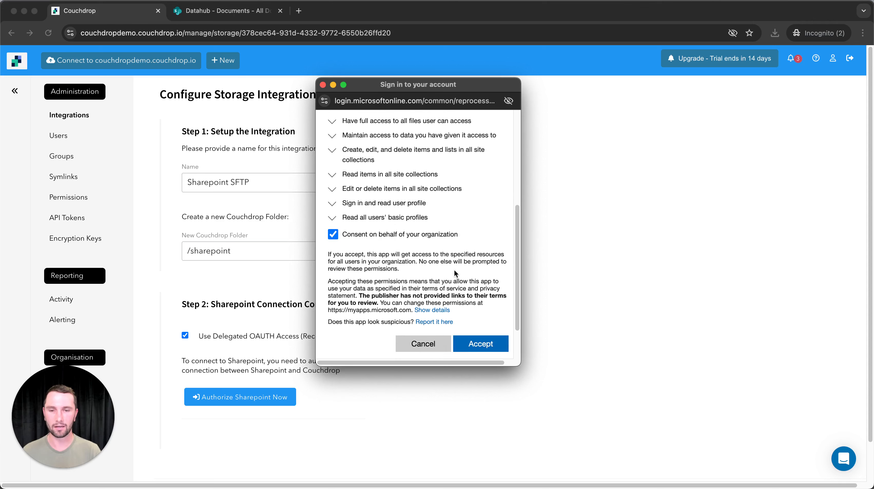
left_click(494, 340)
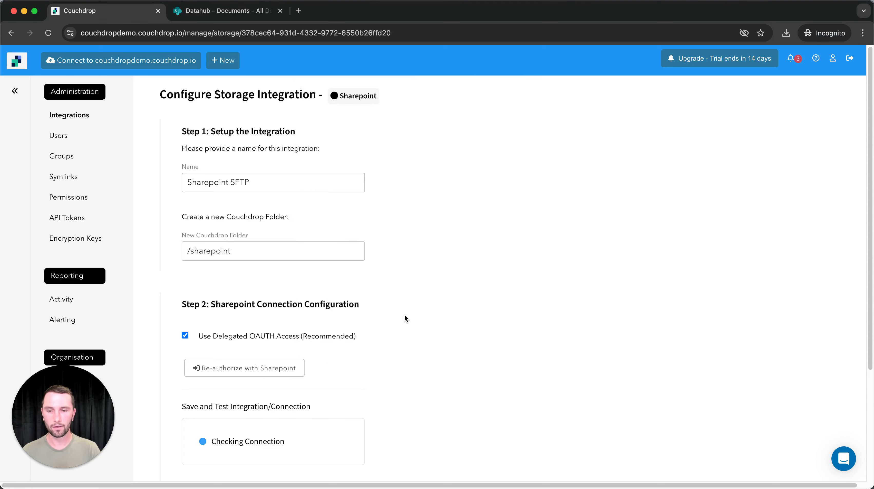
scroll(407, 313, "down", 5)
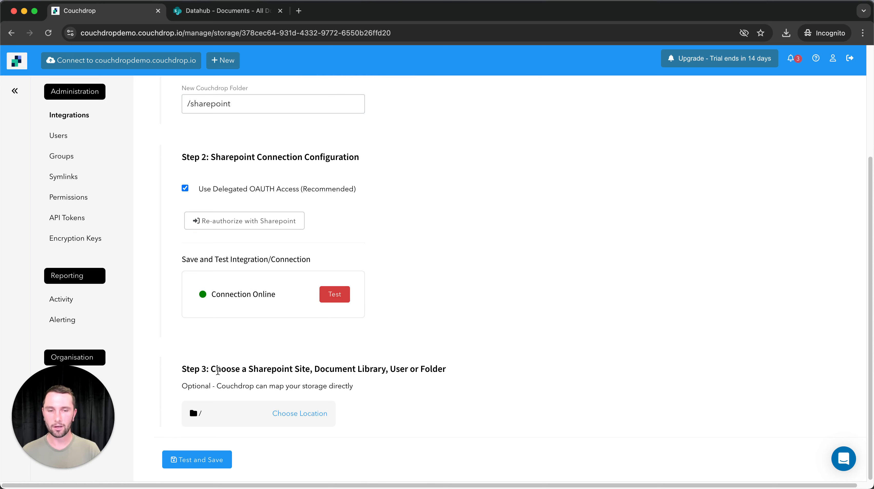
double_click(220, 371)
left_click(261, 378)
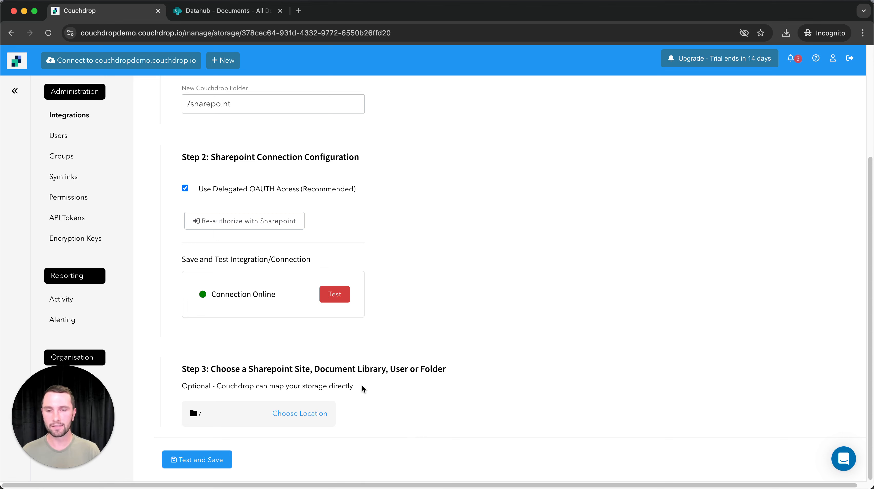
- Switch to SharePoint and create a folder named SFTP in the Datahub site's Documents library
left_click(231, 13)
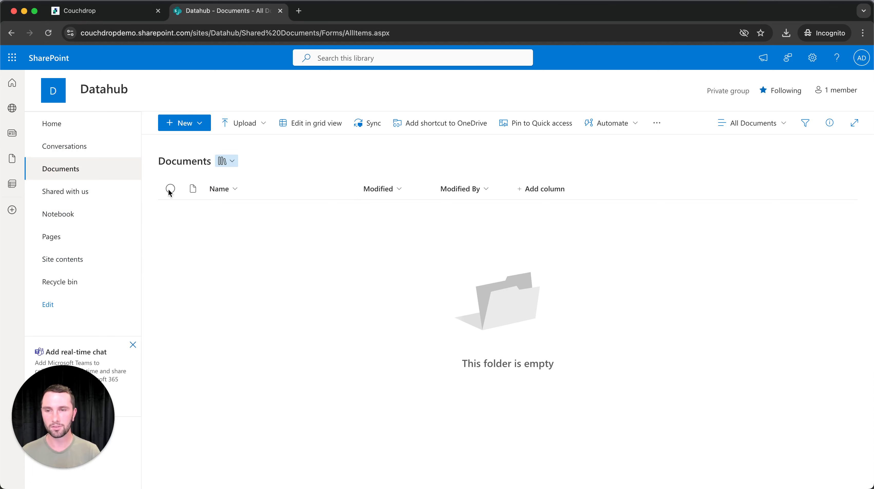
left_click(185, 123)
left_click(225, 151)
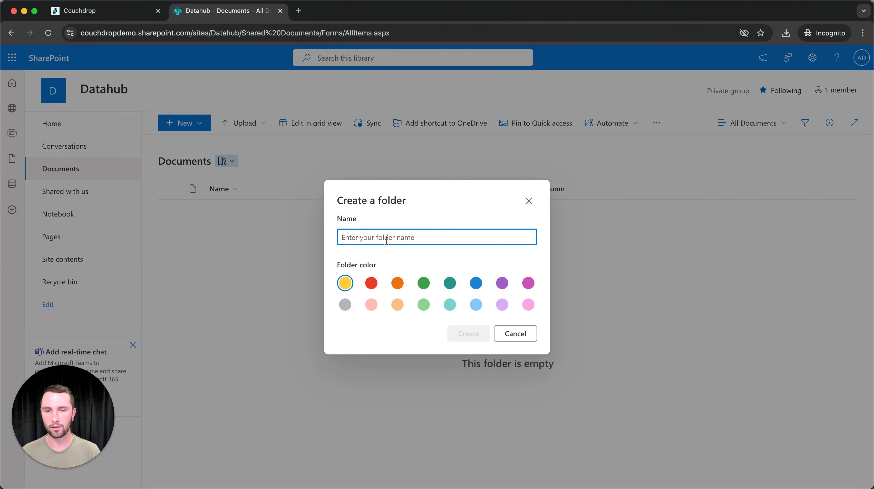
type("SFTP")
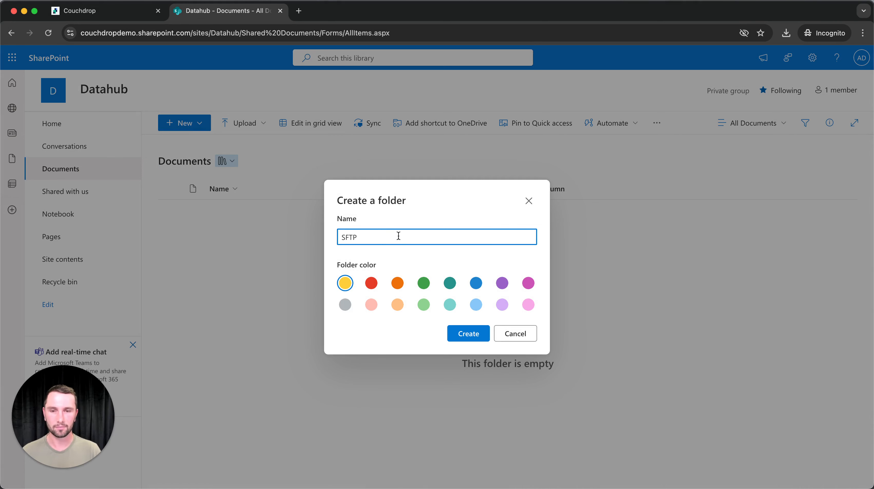
left_click(477, 340)
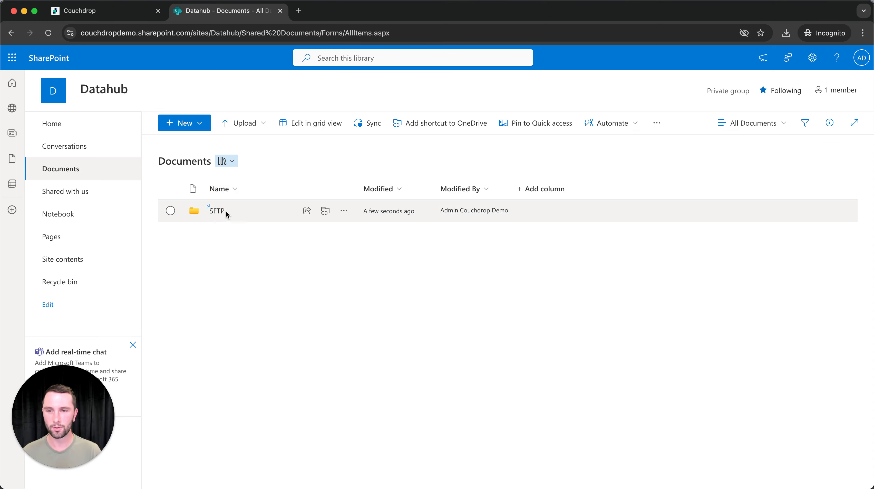
- Switch back to Couchdrop, set the integration's location to the Documents library of /sites/Datahub, and test and save it
left_click(114, 16)
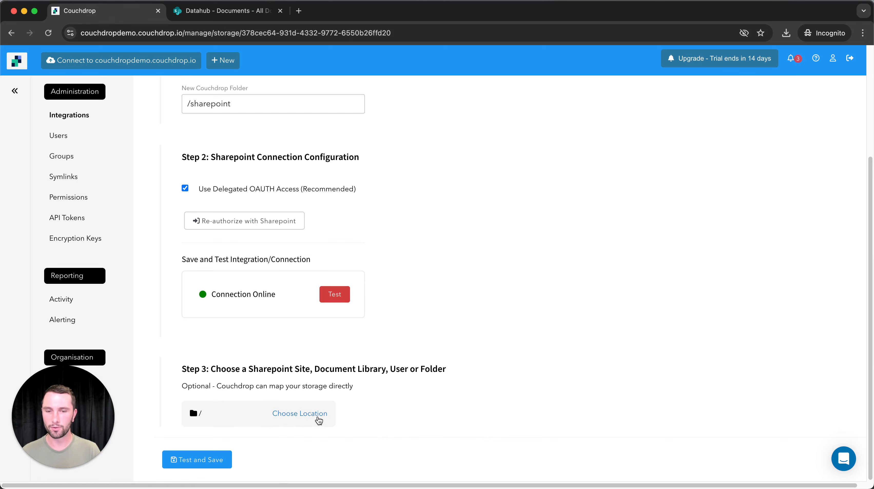
left_click(317, 414)
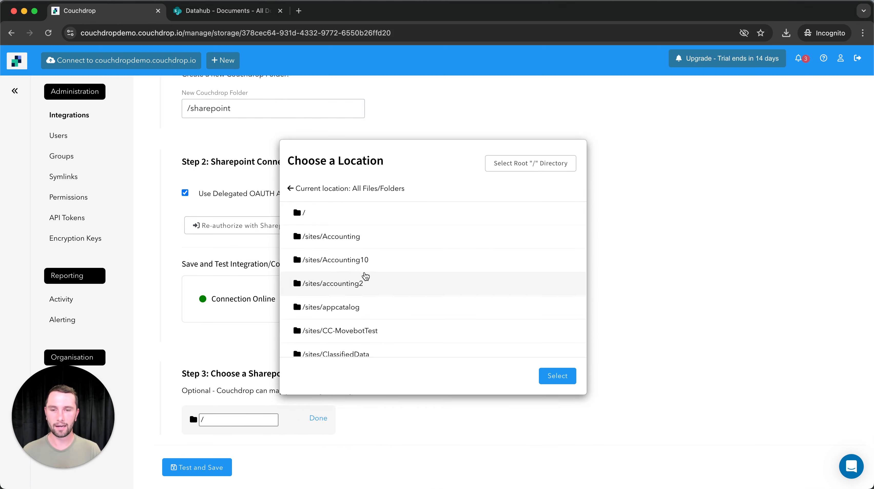
scroll(366, 275, "down", 10)
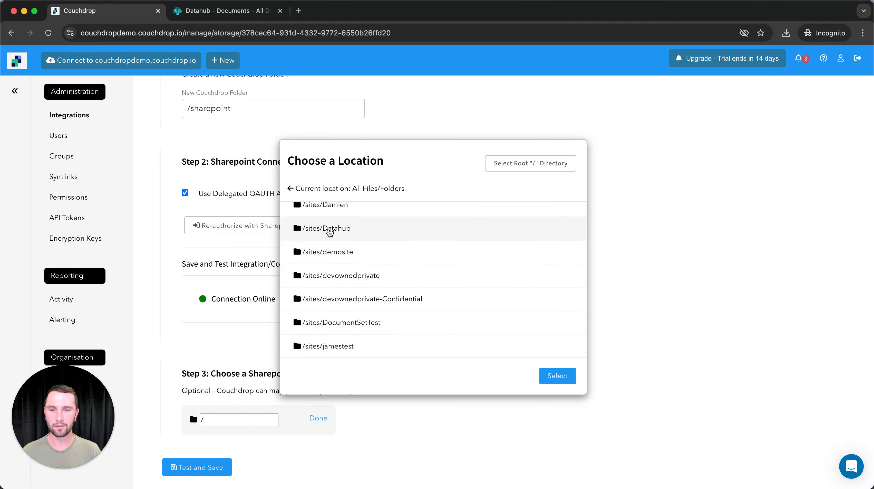
left_click(329, 232)
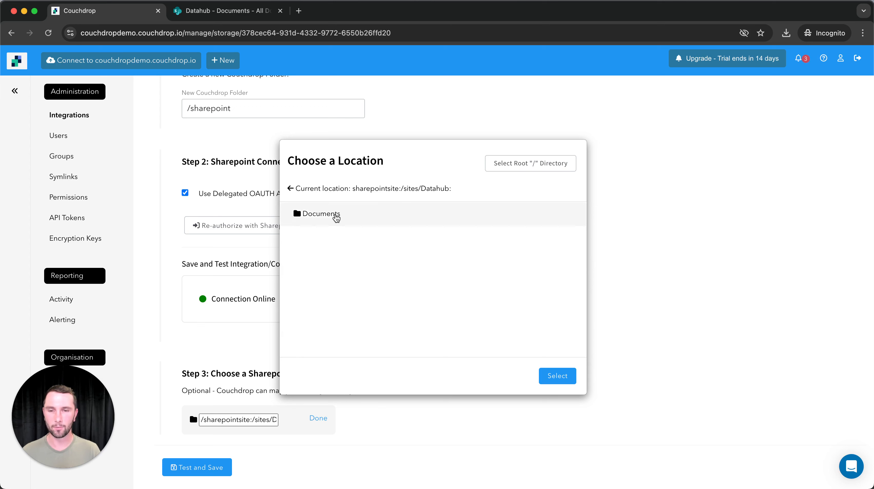
left_click(336, 216)
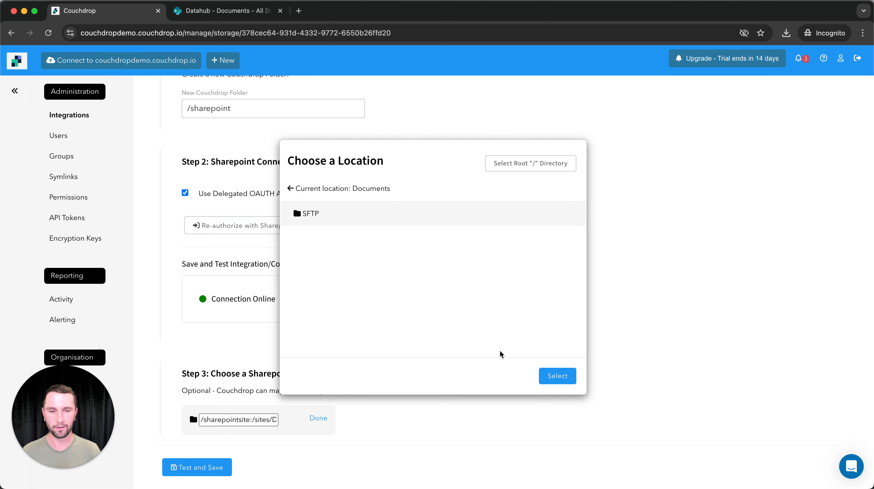
left_click(570, 380)
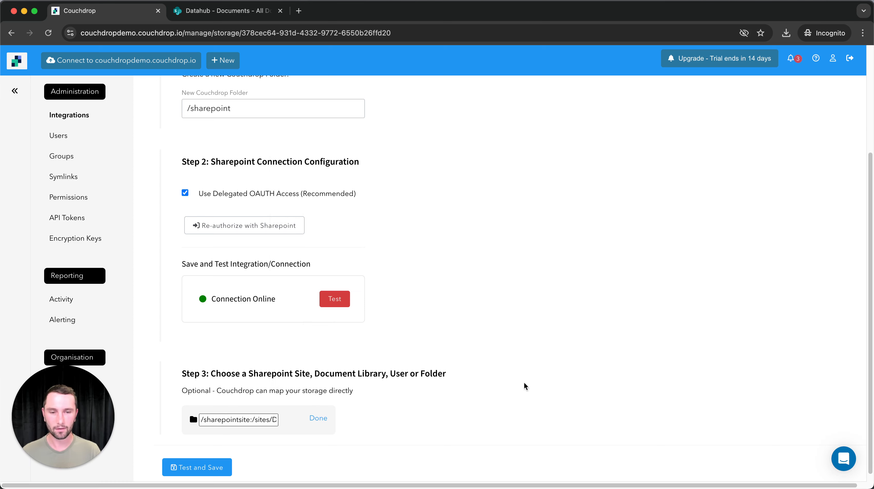
left_click(318, 419)
left_click(197, 464)
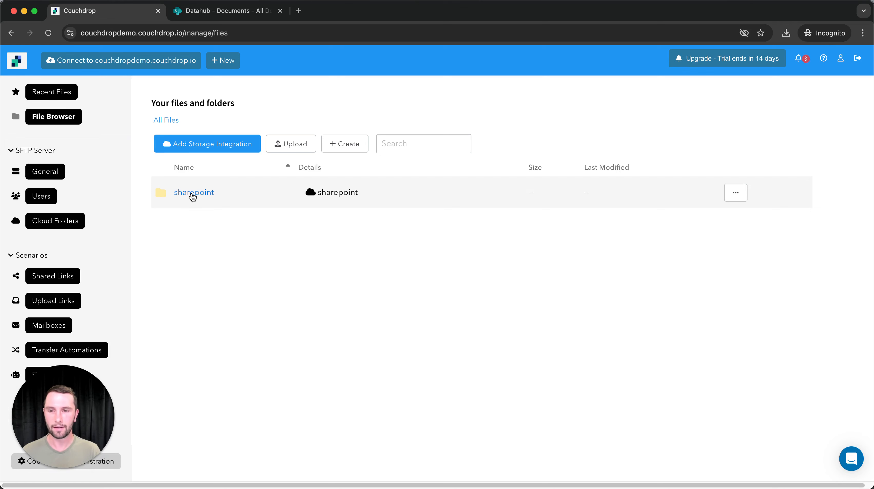
- Open the sharepoint folder in Couchdrop, then switch to SharePoint and open the SFTP folder to compare their contents
left_click(193, 193)
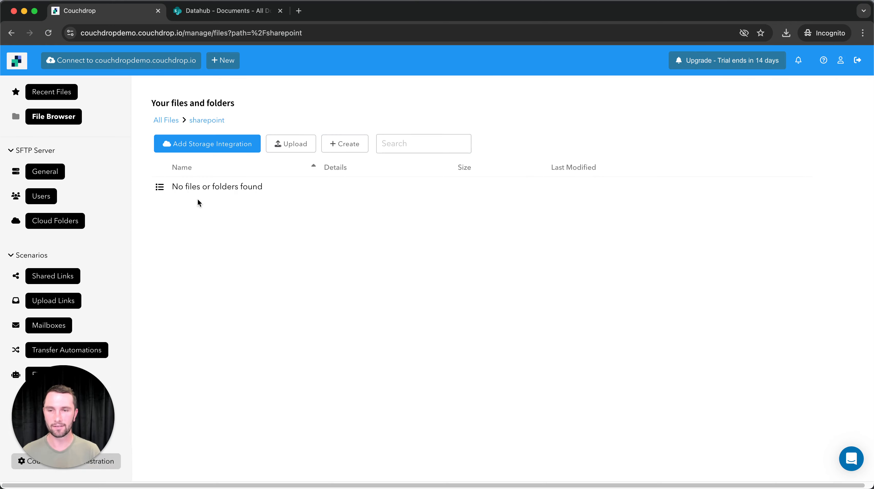
left_click(226, 10)
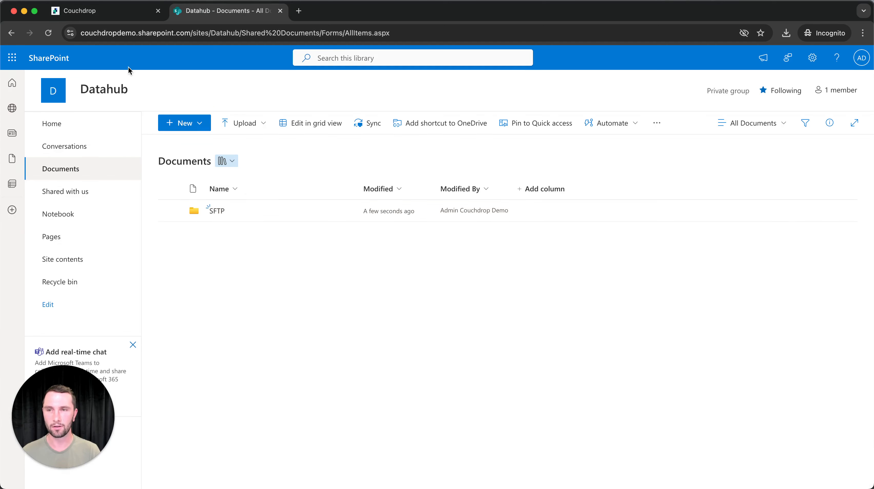
left_click(130, 11)
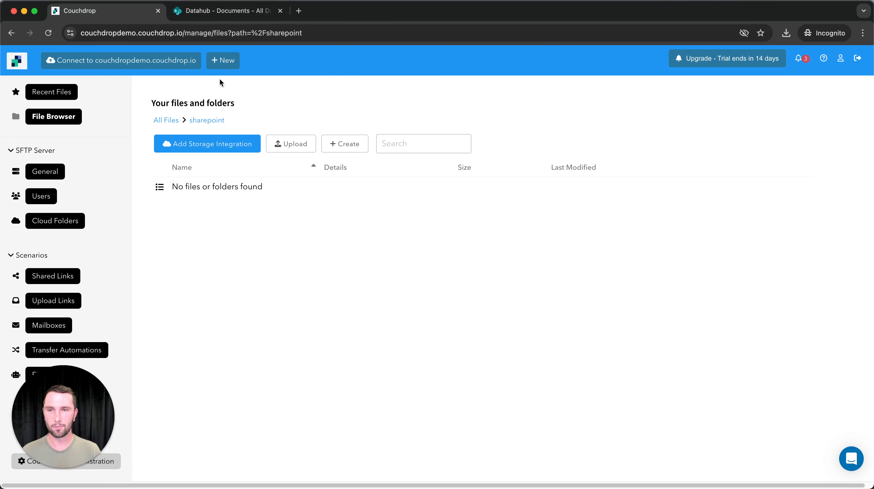
left_click(221, 11)
left_click(222, 211)
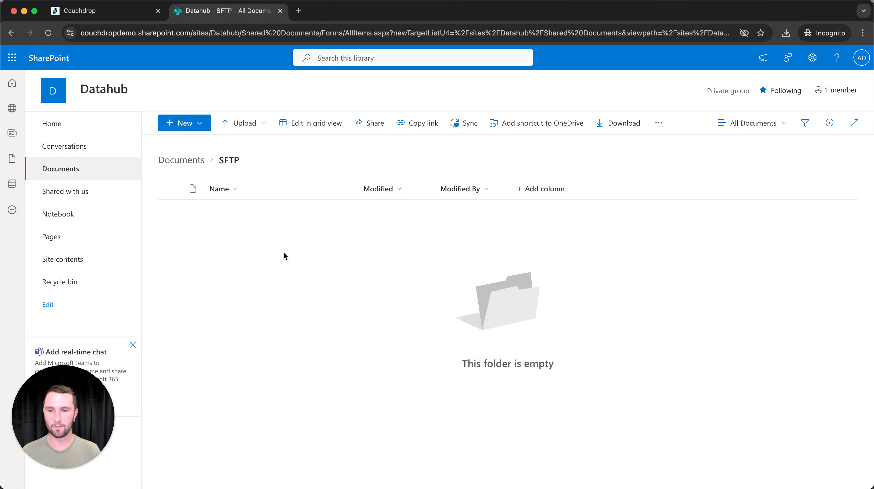
- Switch back to Couchdrop and create a folder named "Customer A" inside the sharepoint folder
left_click(117, 10)
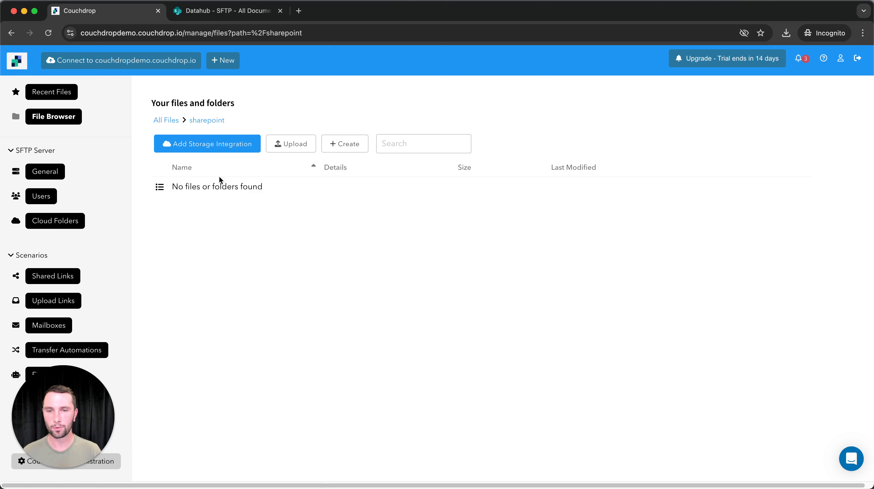
left_click(350, 149)
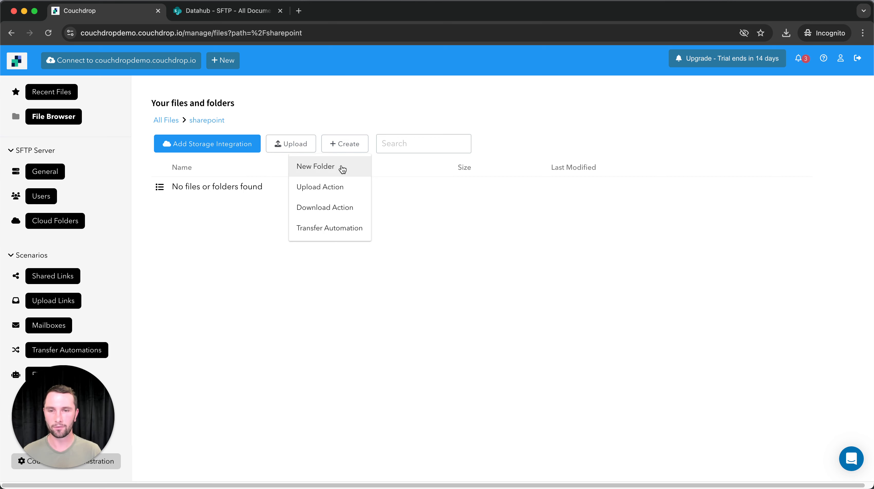
left_click(320, 167)
left_click(366, 272)
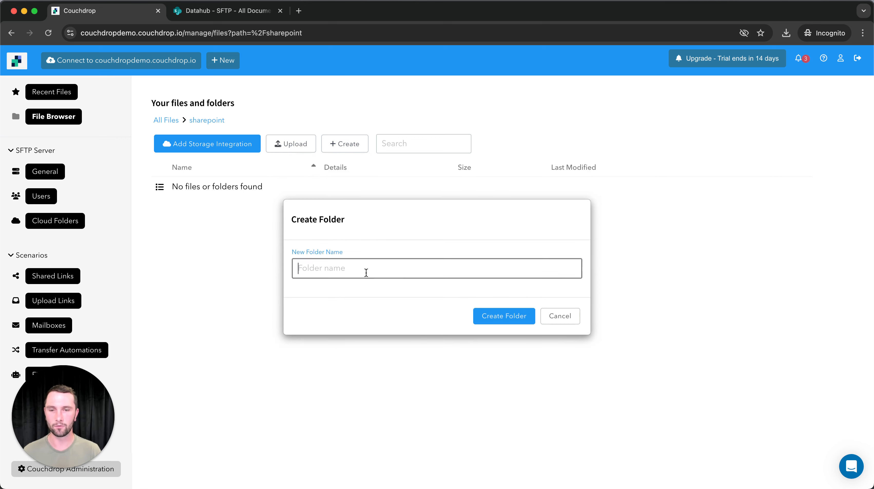
type("Customer A")
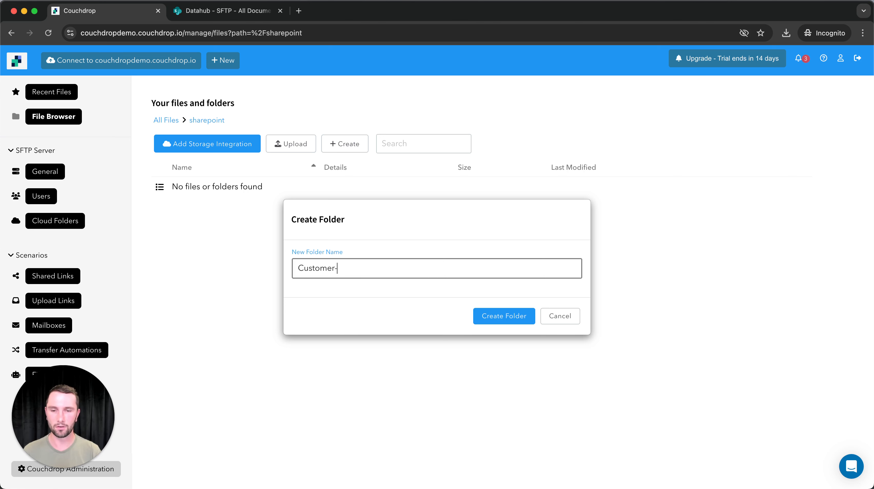
left_click(513, 314)
- Create a second folder named "Customer B" inside the sharepoint folder
left_click(342, 147)
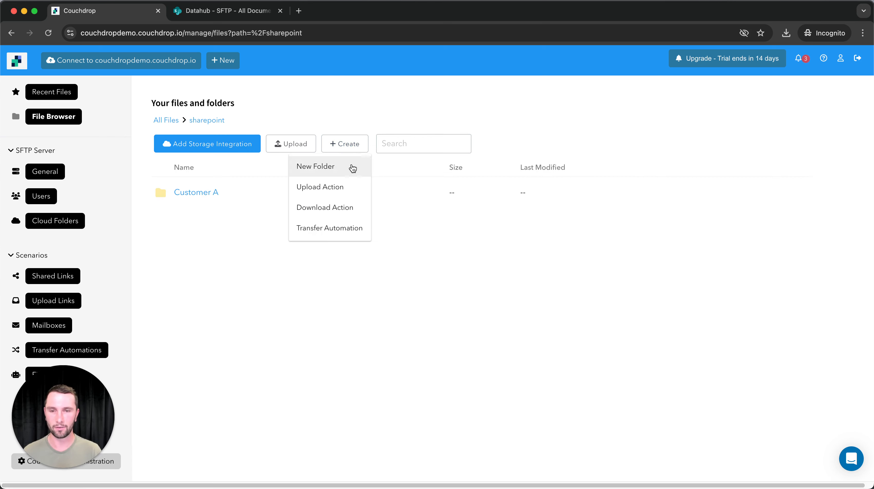
left_click(347, 170)
left_click(373, 272)
type("C")
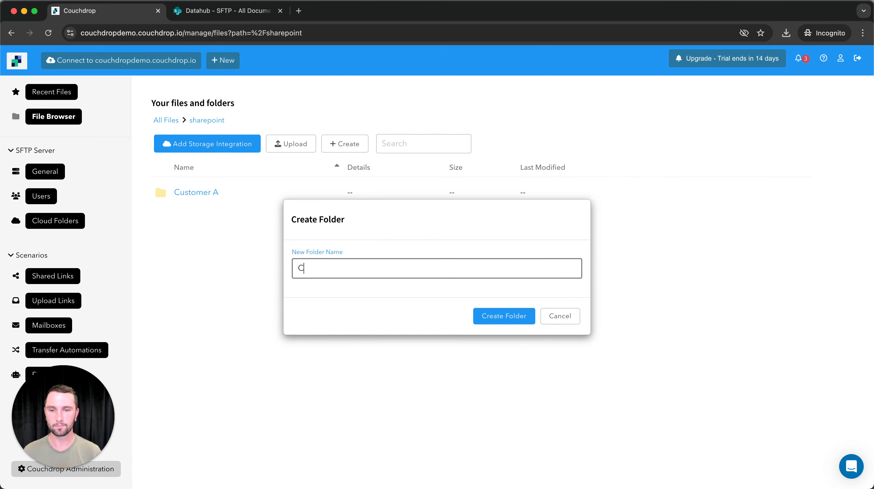
type("ustome")
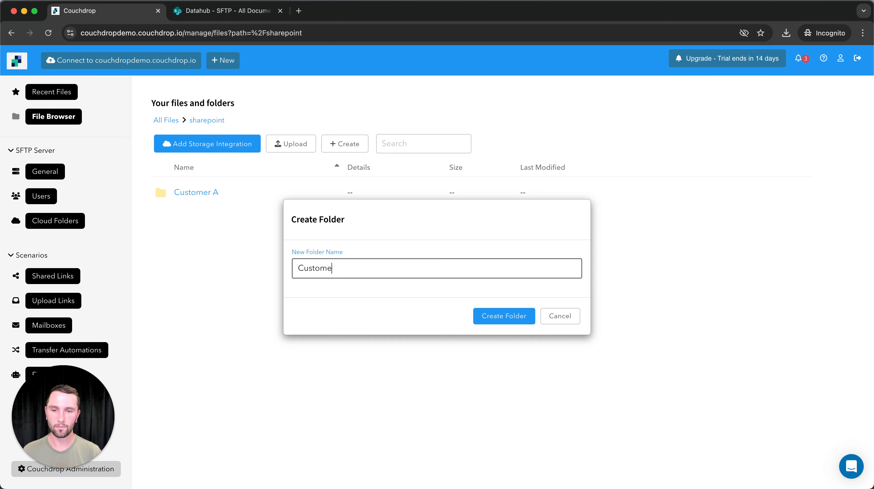
type("r B")
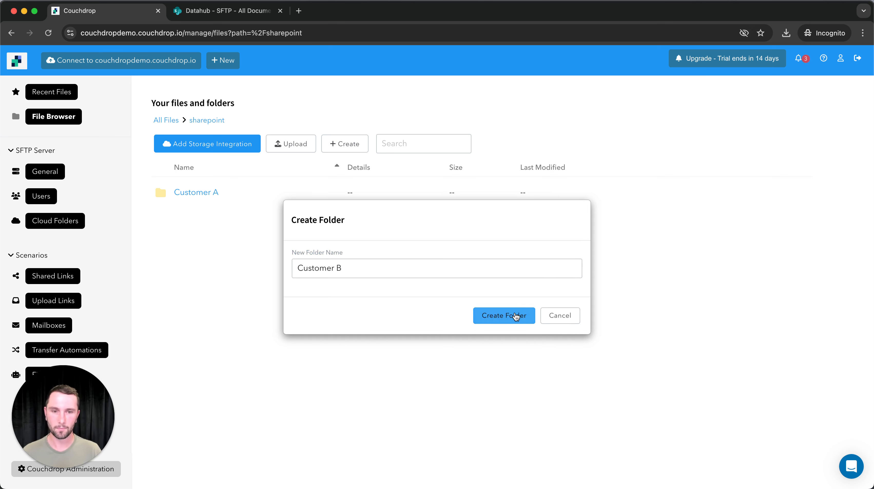
left_click(509, 315)
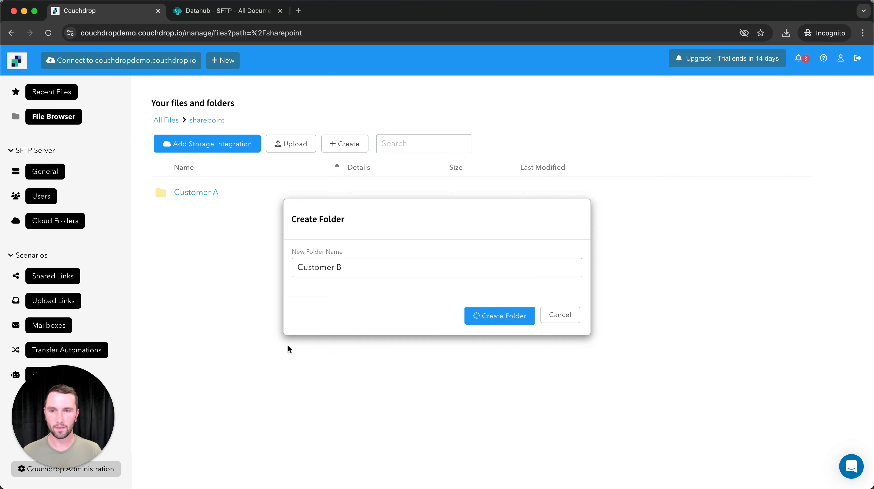
- Switch to SharePoint, refresh the SFTP folder to check for the two customer folders, and return to Couchdrop
left_click(225, 13)
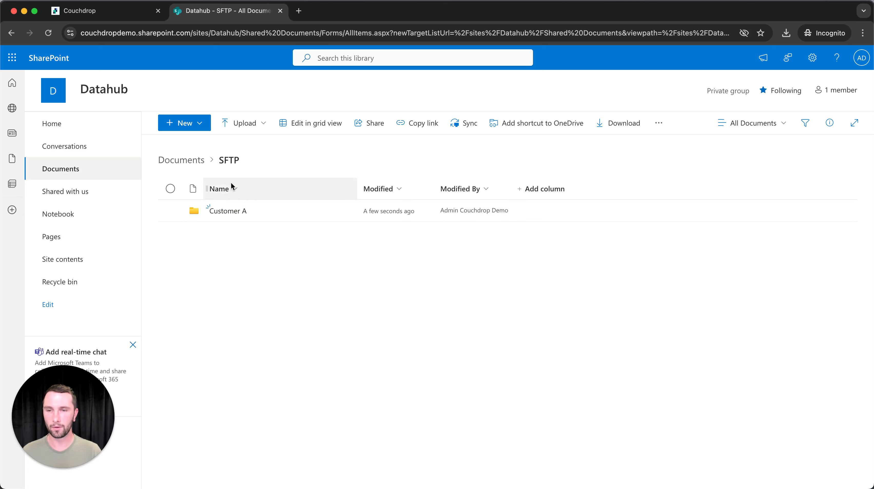
key("super+r")
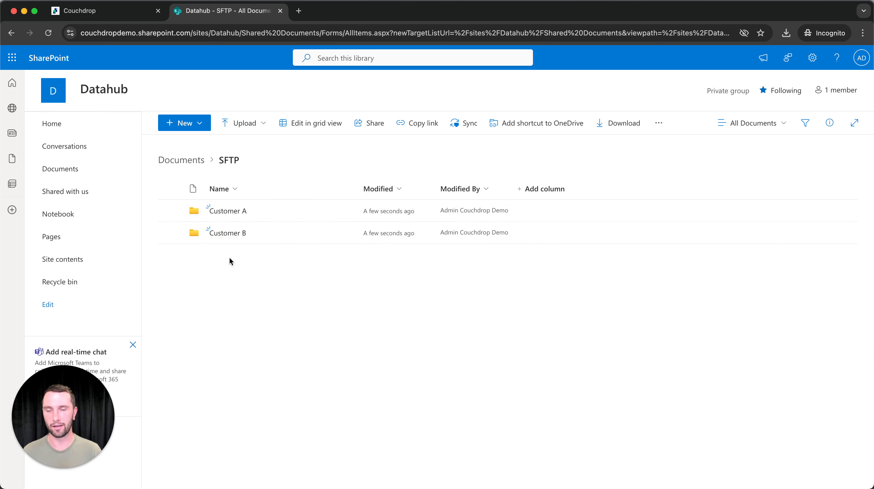
left_click(121, 22)
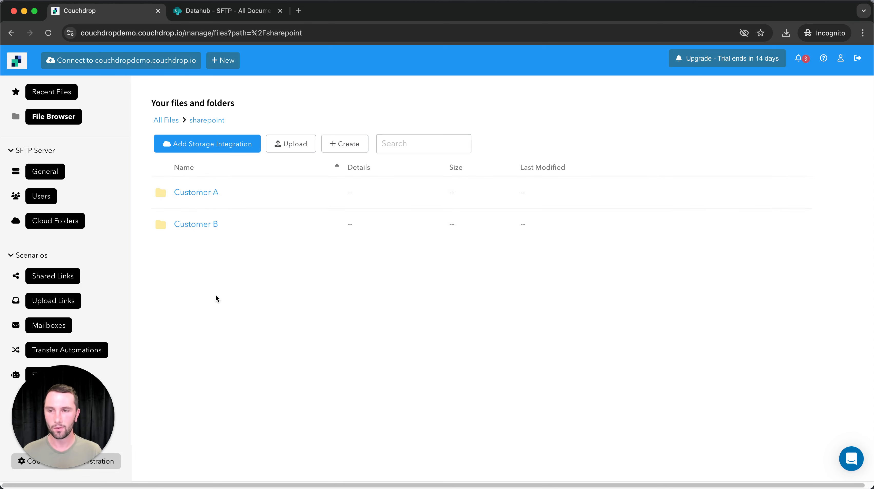
- Start a new user for the inbound SFTP/FTP server and set the username to demo-vid-user-a
left_click(48, 201)
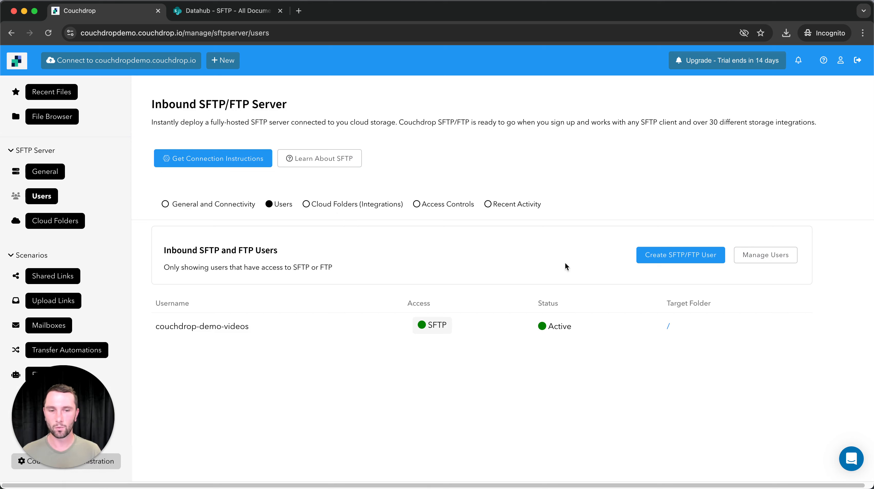
left_click(668, 258)
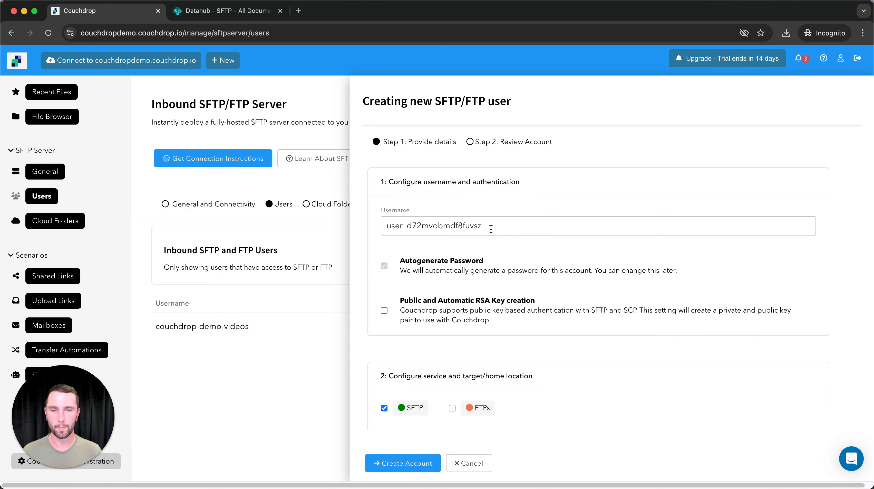
left_click(492, 227)
double_click(493, 227)
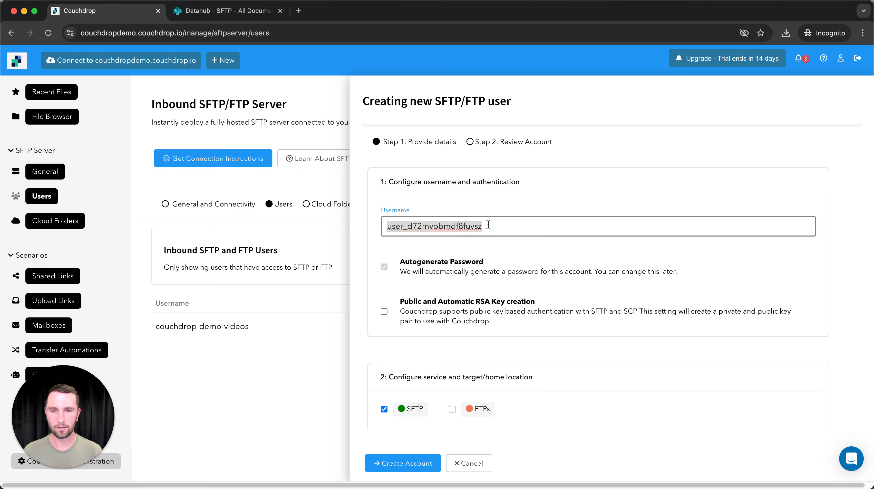
key("BackSpace")
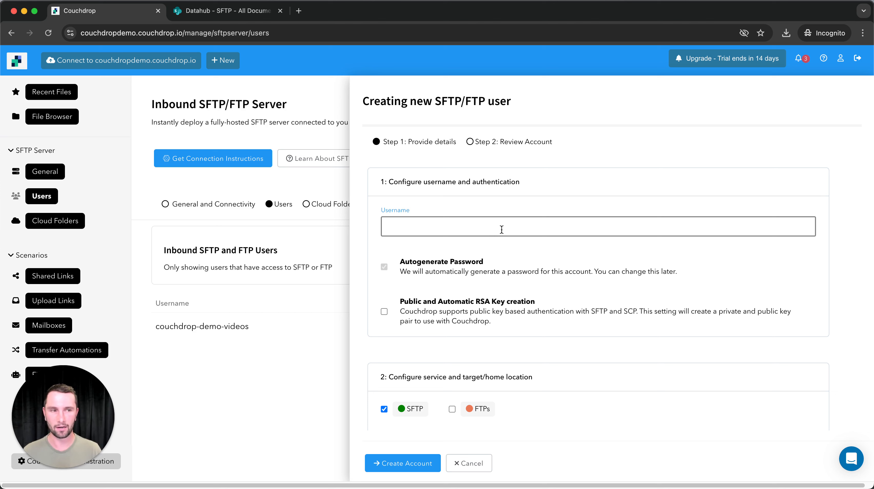
key("super+Tab")
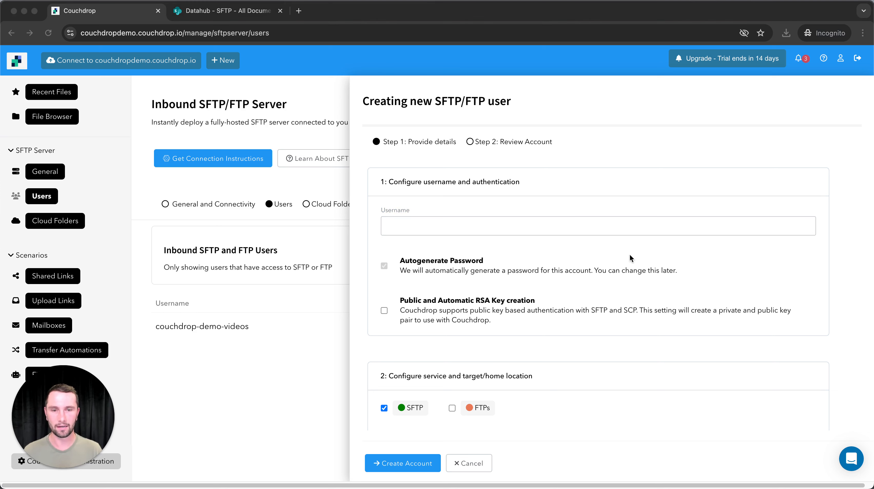
left_click(565, 226)
type("demo-vid-user-a")
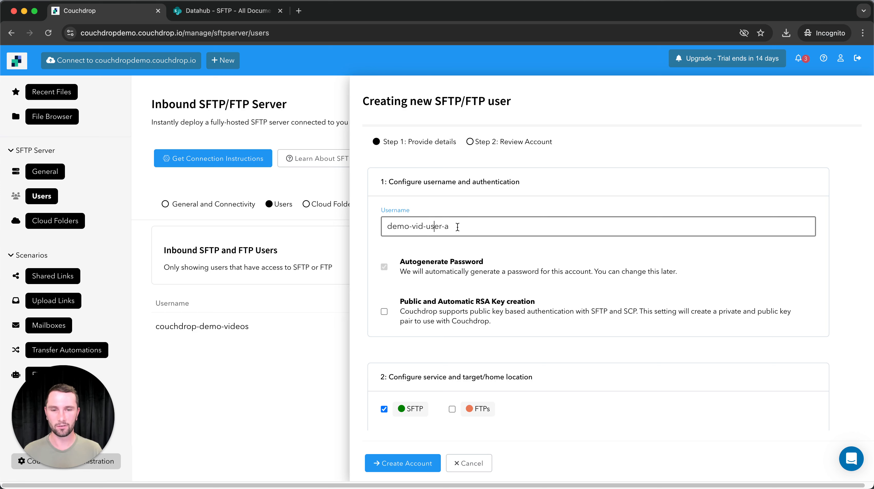
left_click(546, 259)
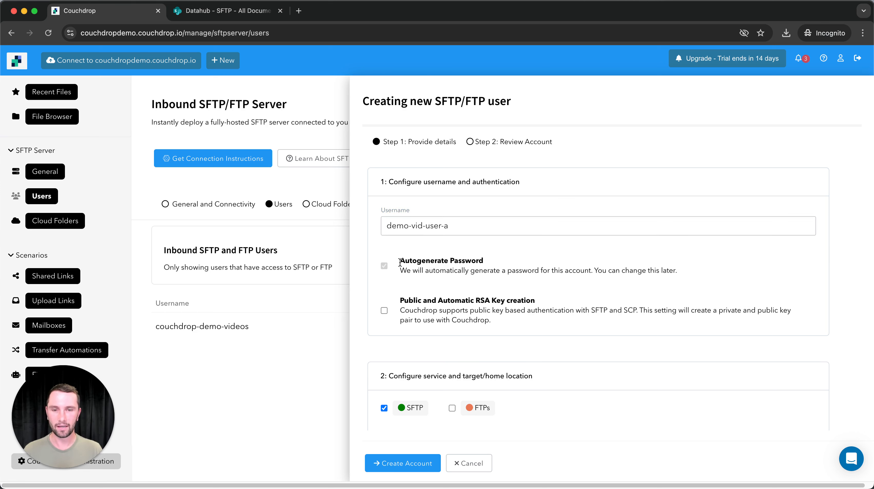
- Enable public and automatic RSA key creation for the new SFTP user
left_click_drag(401, 262, 494, 269)
left_click(536, 282)
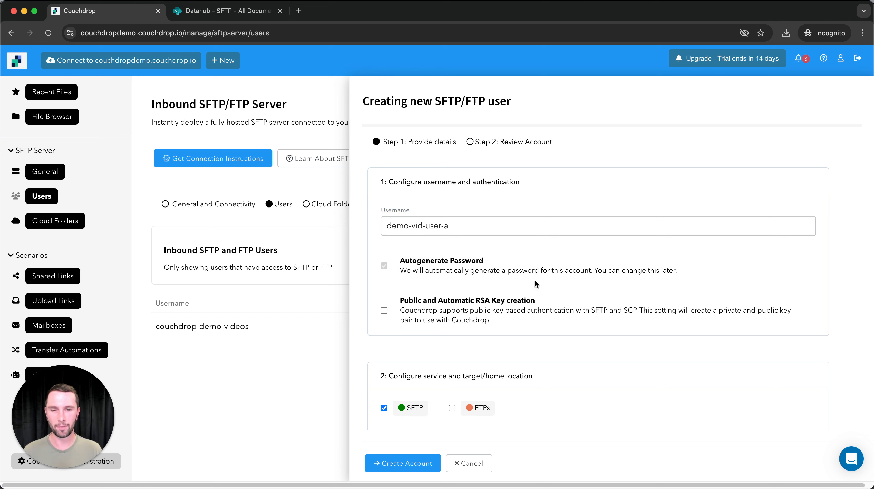
scroll(466, 293, "down", 1)
scroll(466, 293, "down", 2)
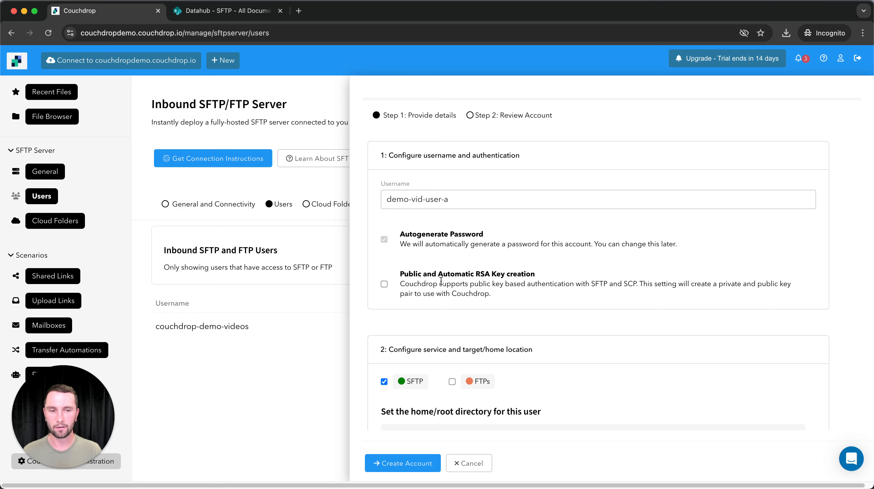
left_click(384, 285)
scroll(520, 296, "down", 4)
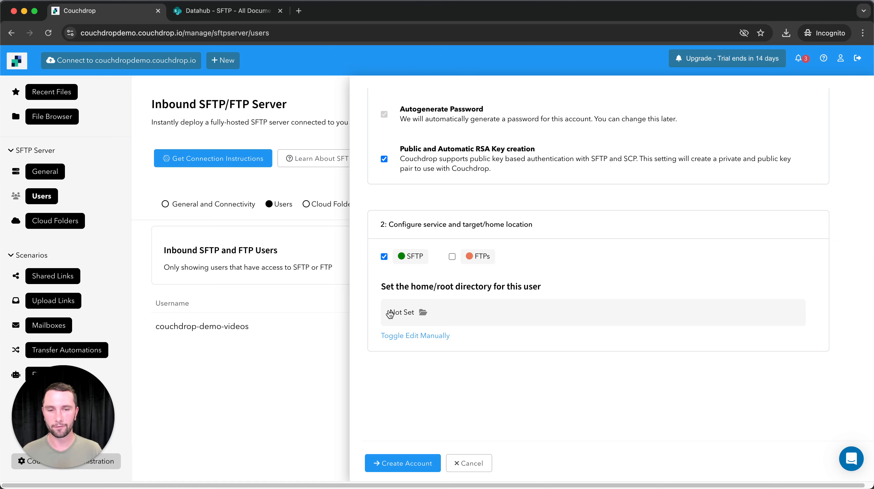
- Set the user's home directory to /sharepoint/Customer A and create the account
left_click(423, 312)
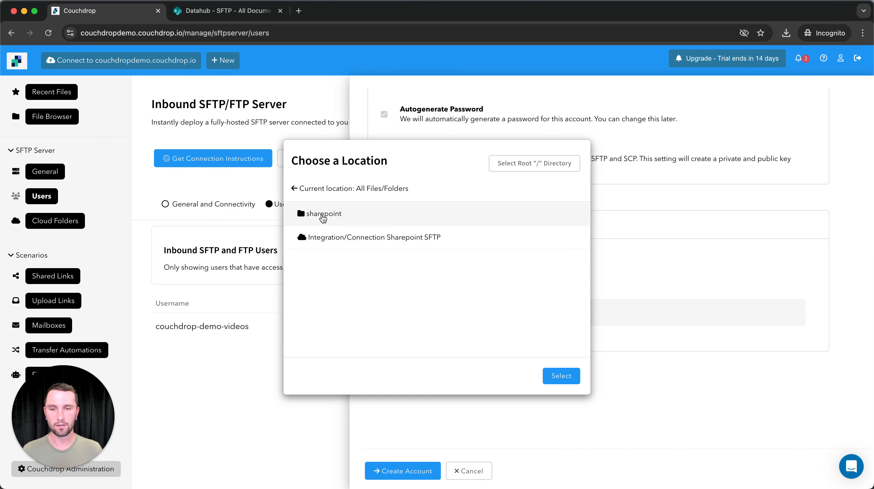
left_click(322, 215)
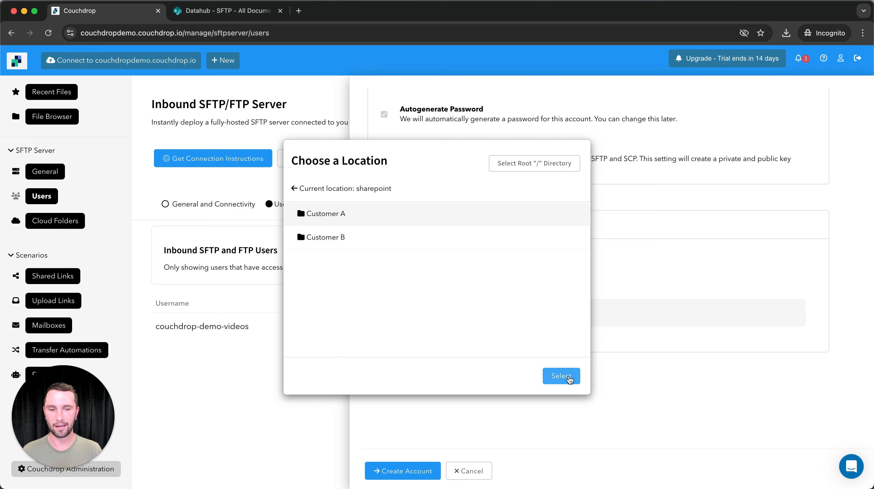
left_click(569, 379)
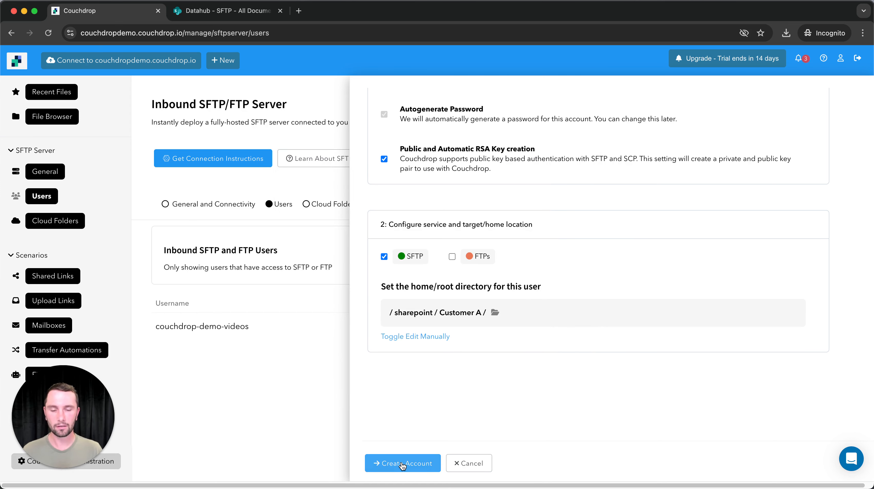
left_click(403, 464)
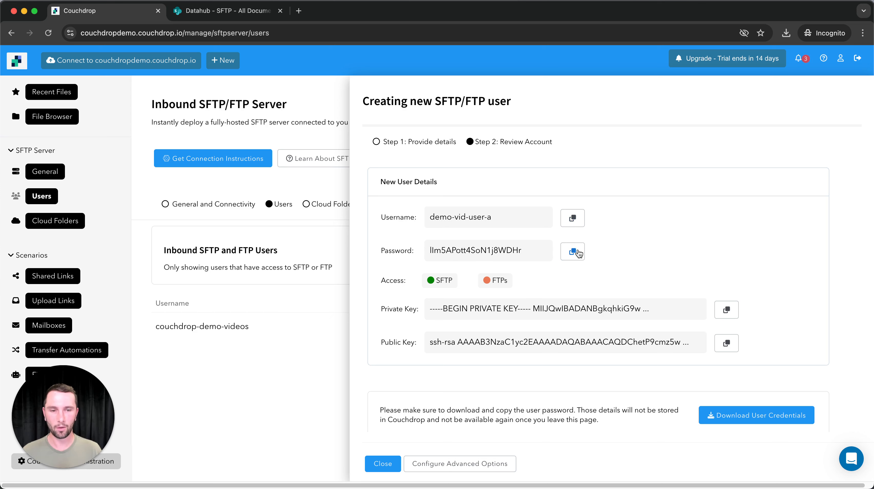
- Review the new user's login details, key pair and the download options for the credentials and private key
scroll(598, 310, "down", 5)
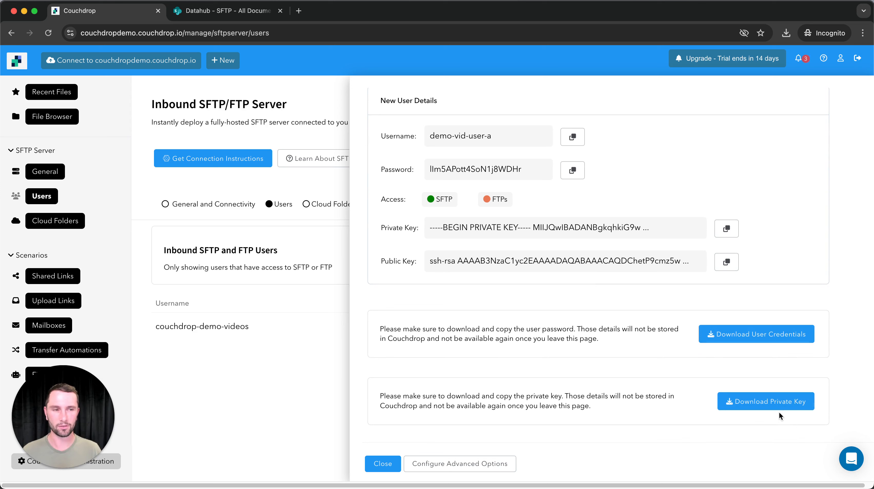
scroll(602, 364, "down", 1)
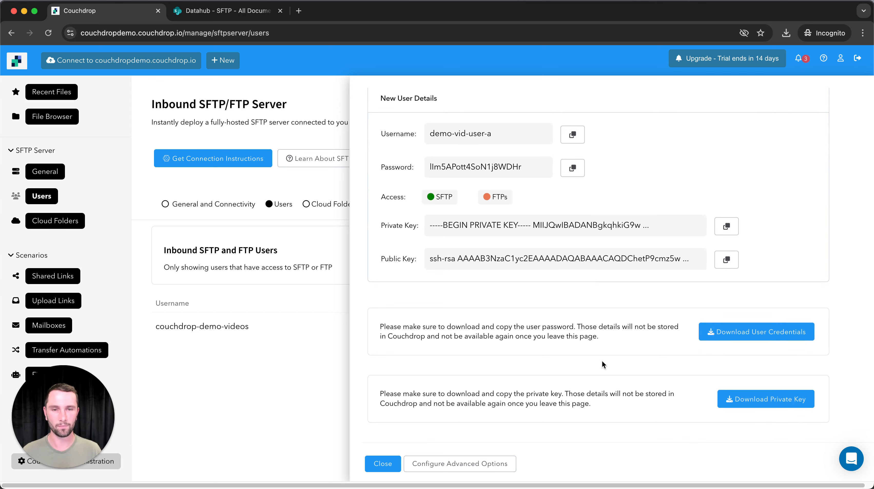
scroll(598, 365, "up", 4)
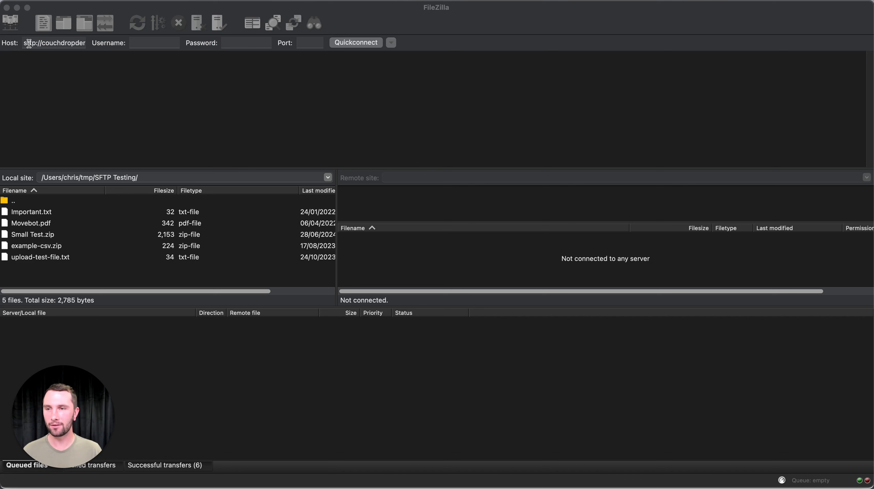
- In FileZilla, examine the full SFTP host address entered for the quick connection, through to its end
left_click(80, 45)
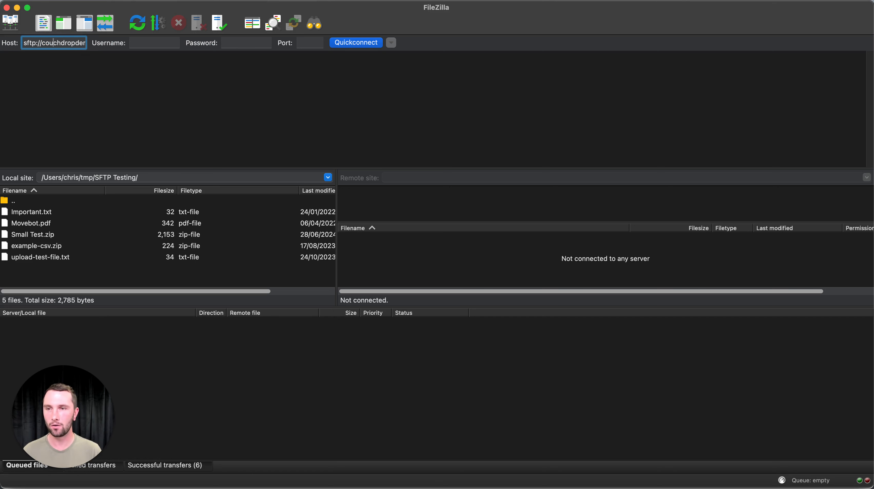
key("Right")
key("Right")
key("Right")
key("Right")
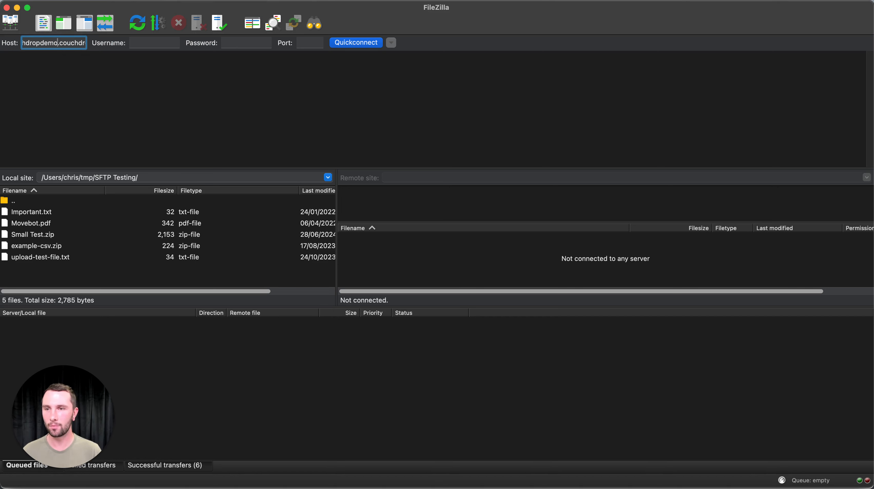
key("Right")
key("Right")
key("Right")
key("Right")
key("Right")
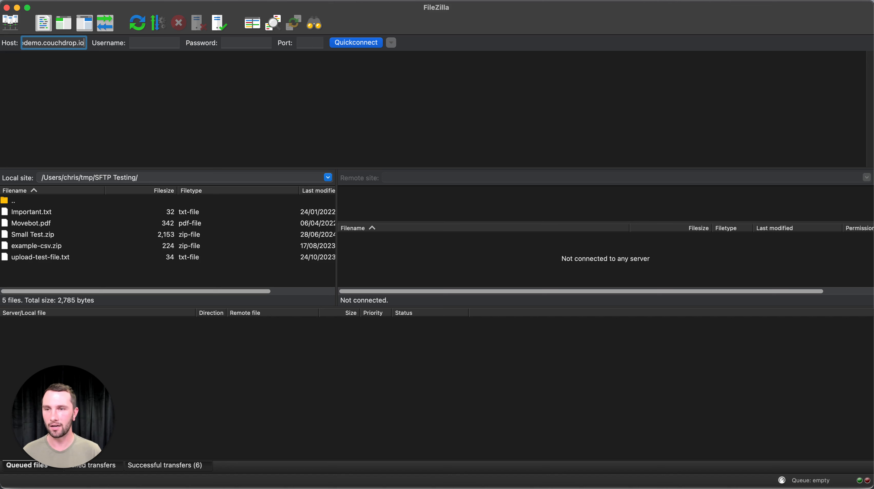
- Enter the username demo-vid-user-a and the account password, and connect to the SFTP server
key("Tab")
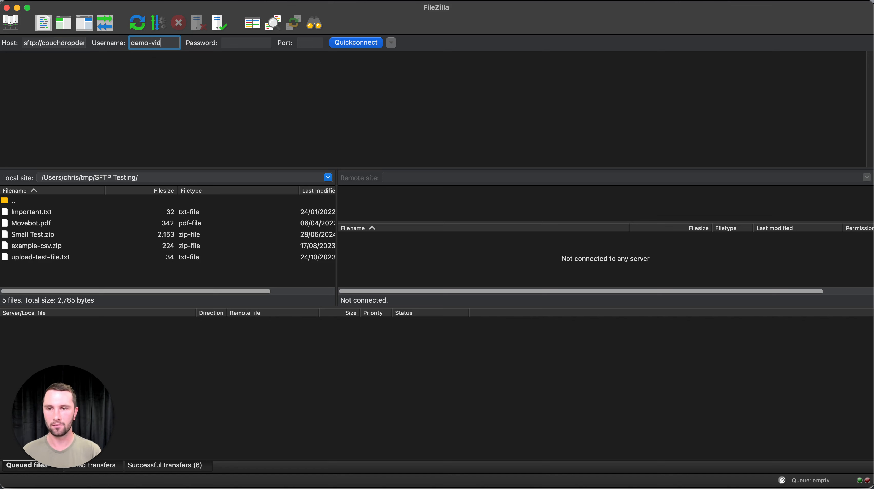
type("demo-vid-user")
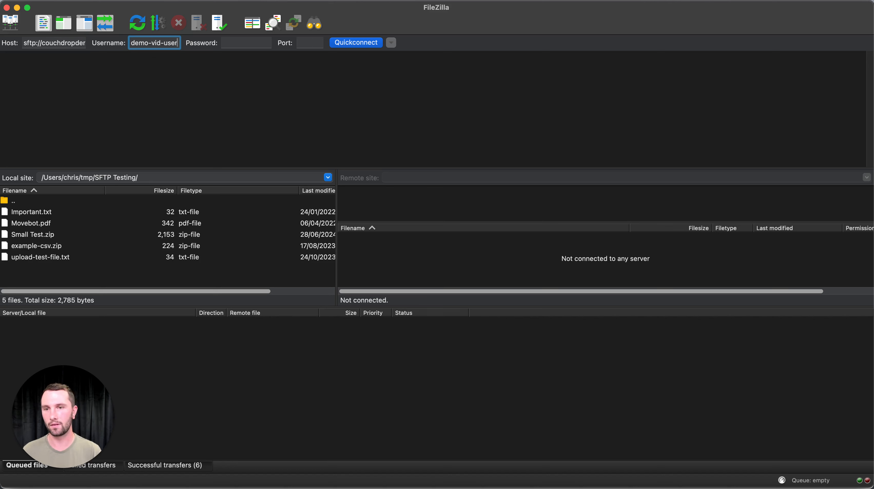
type("-a")
key("Tab")
key("super+v")
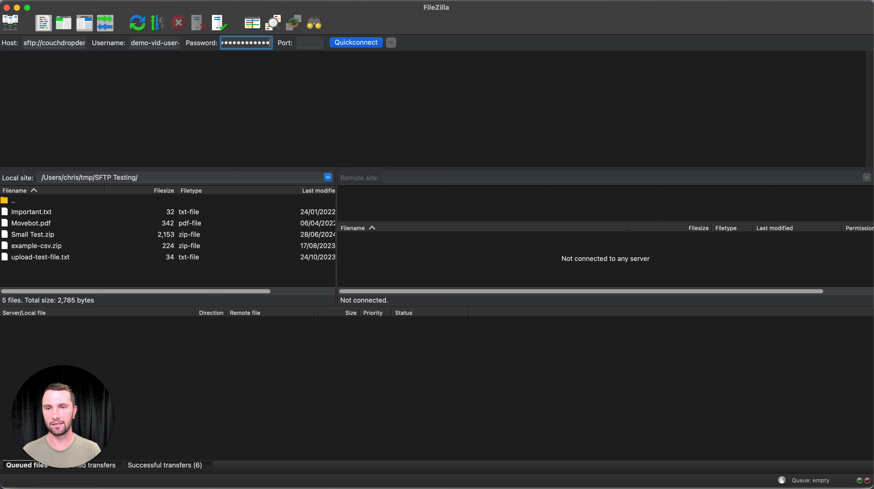
left_click(193, 95)
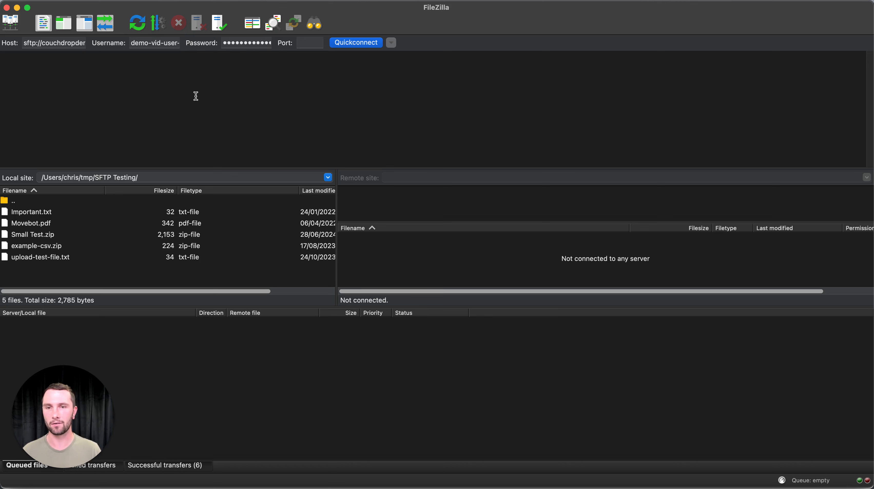
left_click(359, 43)
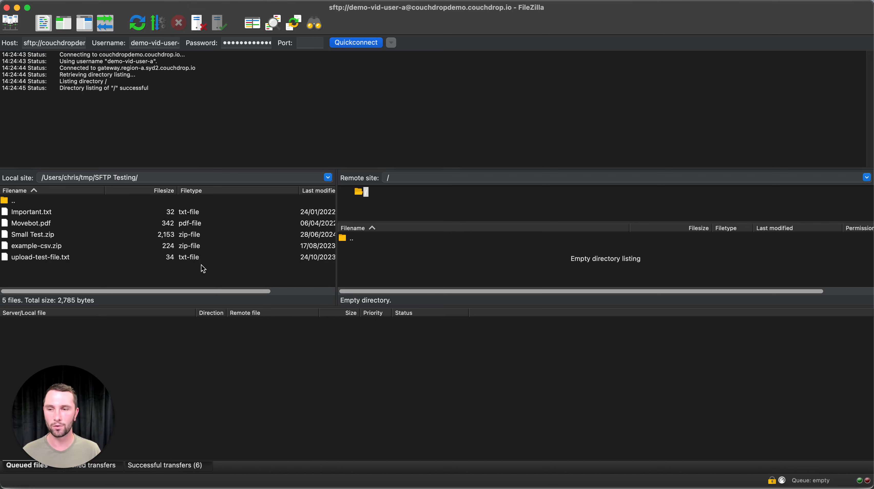
- Upload Small Test.zip, example-csv.zip and upload-test-file.txt from the local SFTP Testing folder to the remote root directory
left_click_drag(69, 258, 45, 234)
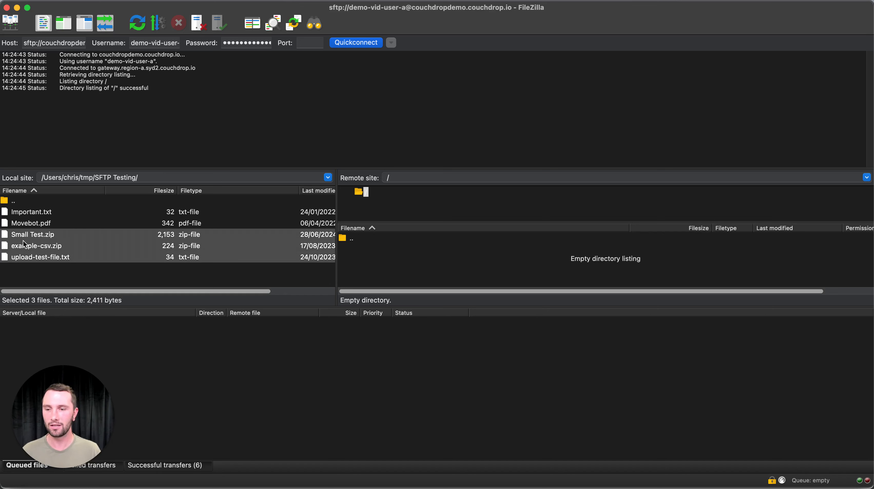
left_click_drag(113, 248, 378, 253)
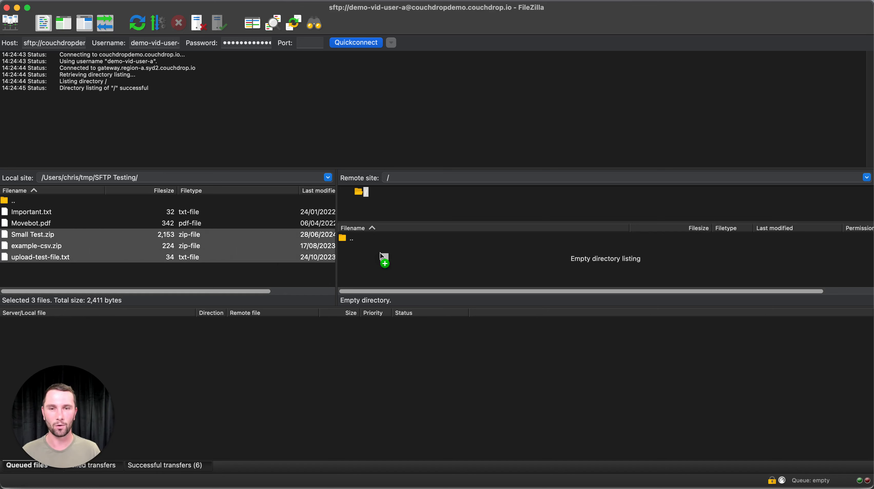
left_click_drag(381, 254, 380, 254)
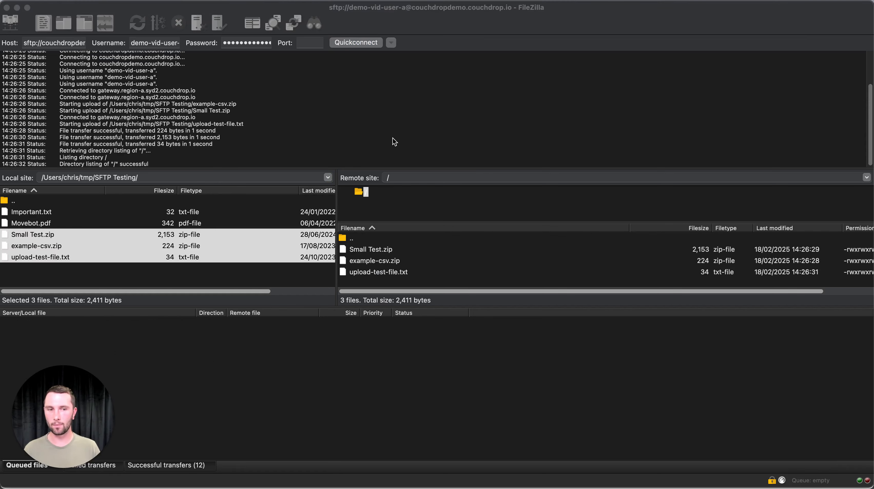
- Switch to the SharePoint Datahub site in the browser and open the Customer A folder to check for the uploaded files
key("super+Tab")
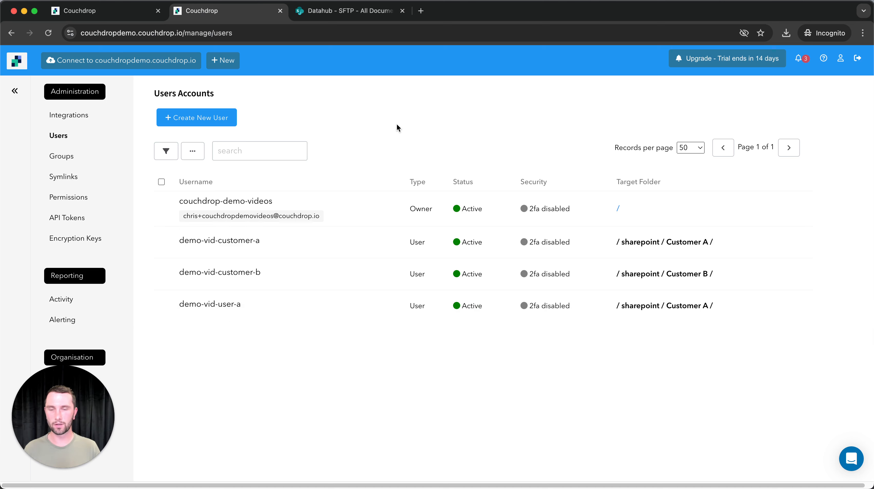
left_click(331, 13)
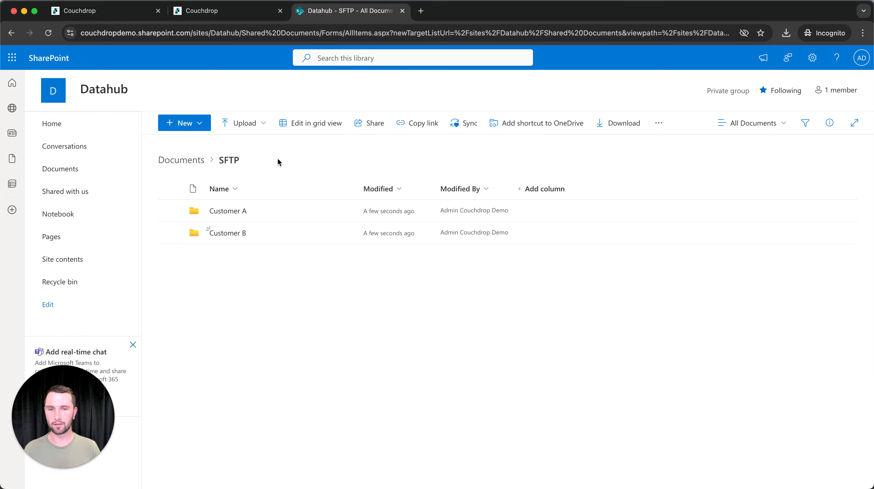
left_click(223, 212)
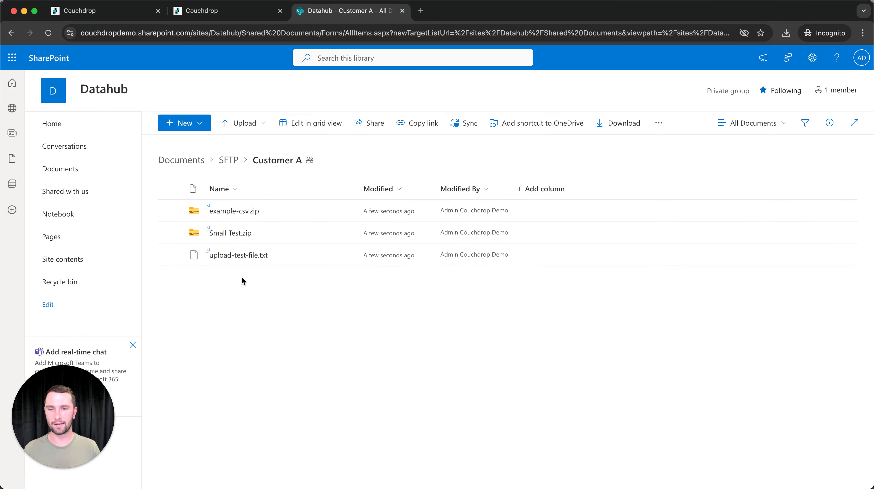